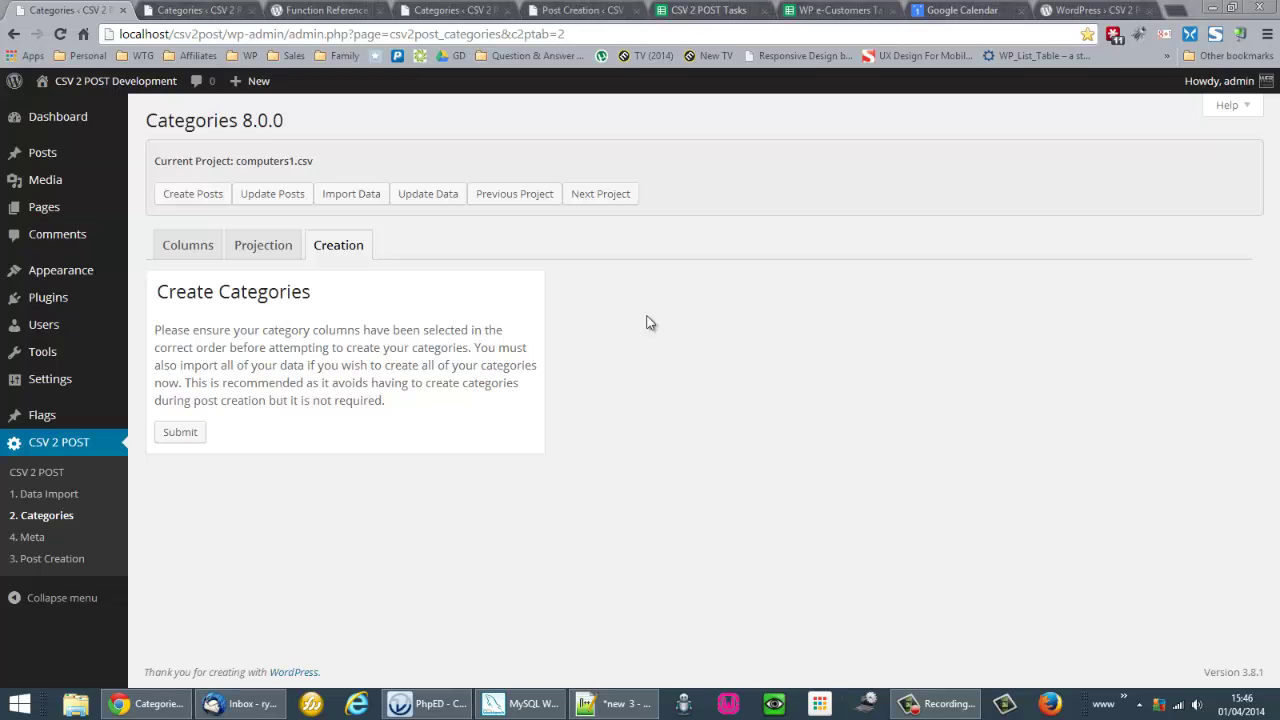
# - Create the categories for the computers1.csv project in CSV 2 POST and reload the WordPress post categories list
pyautogui.click(224, 10)
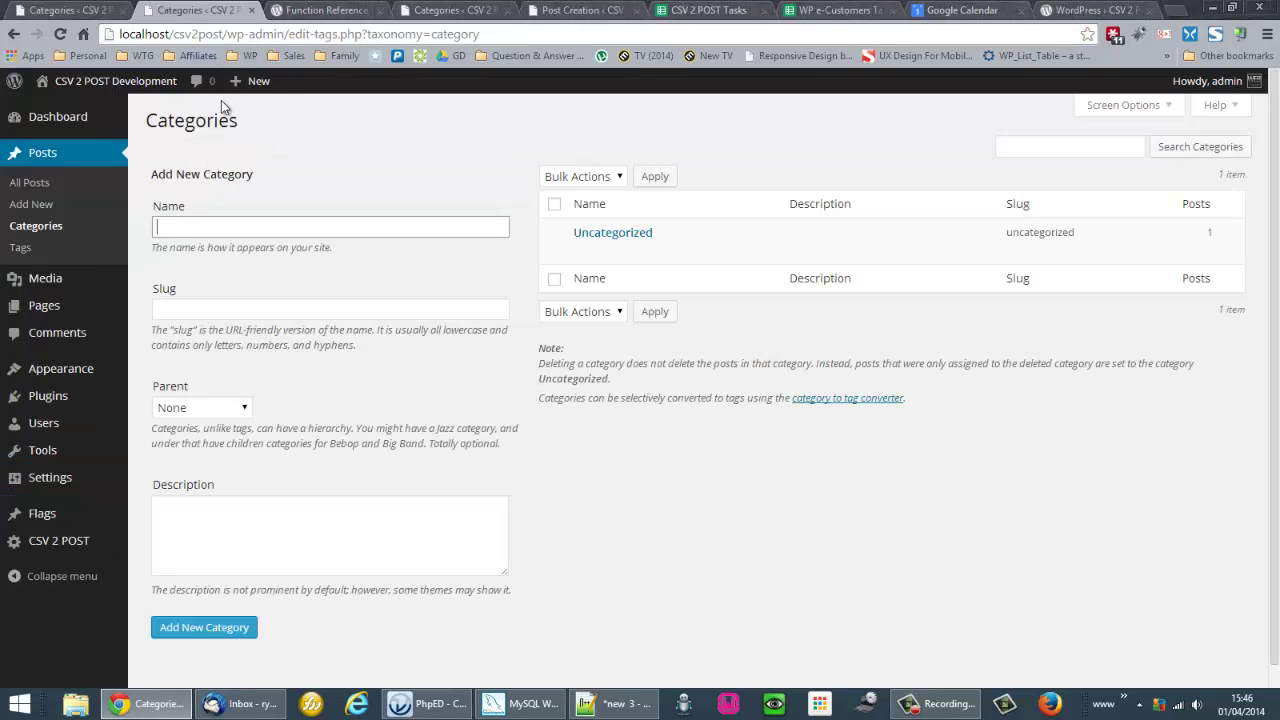
pyautogui.click(49, 230)
pyautogui.click(80, 12)
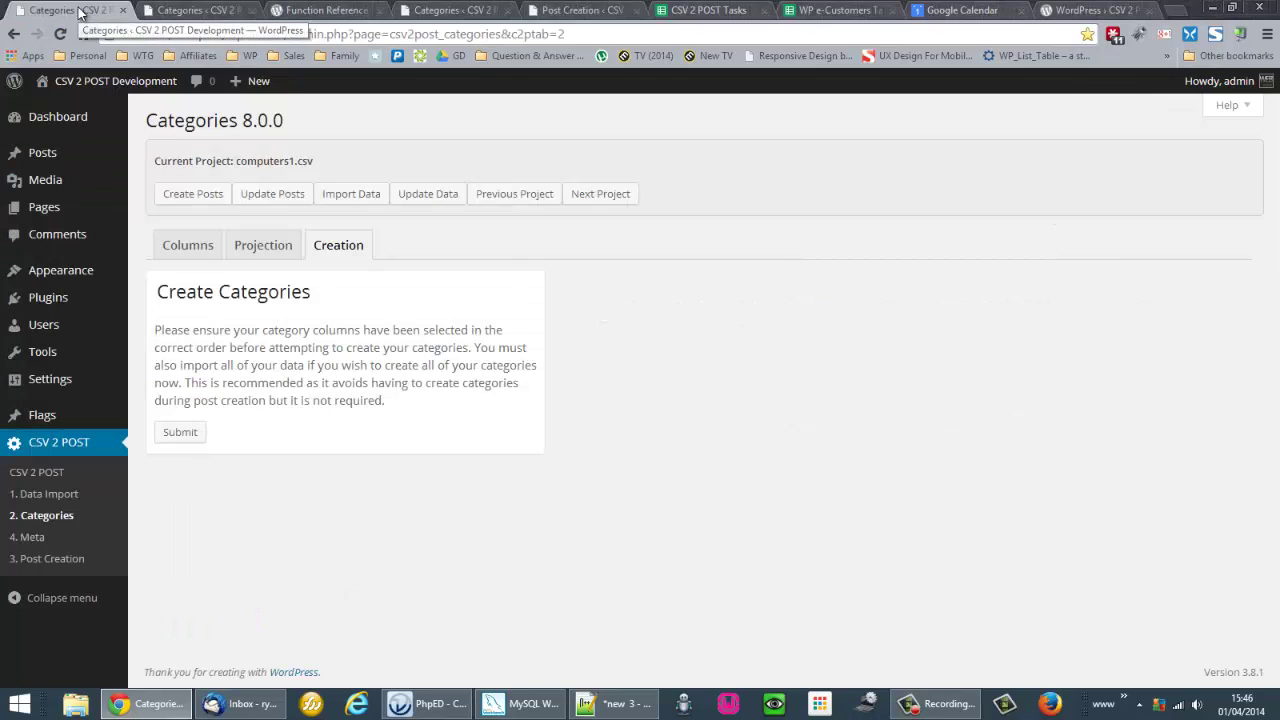
pyautogui.click(182, 440)
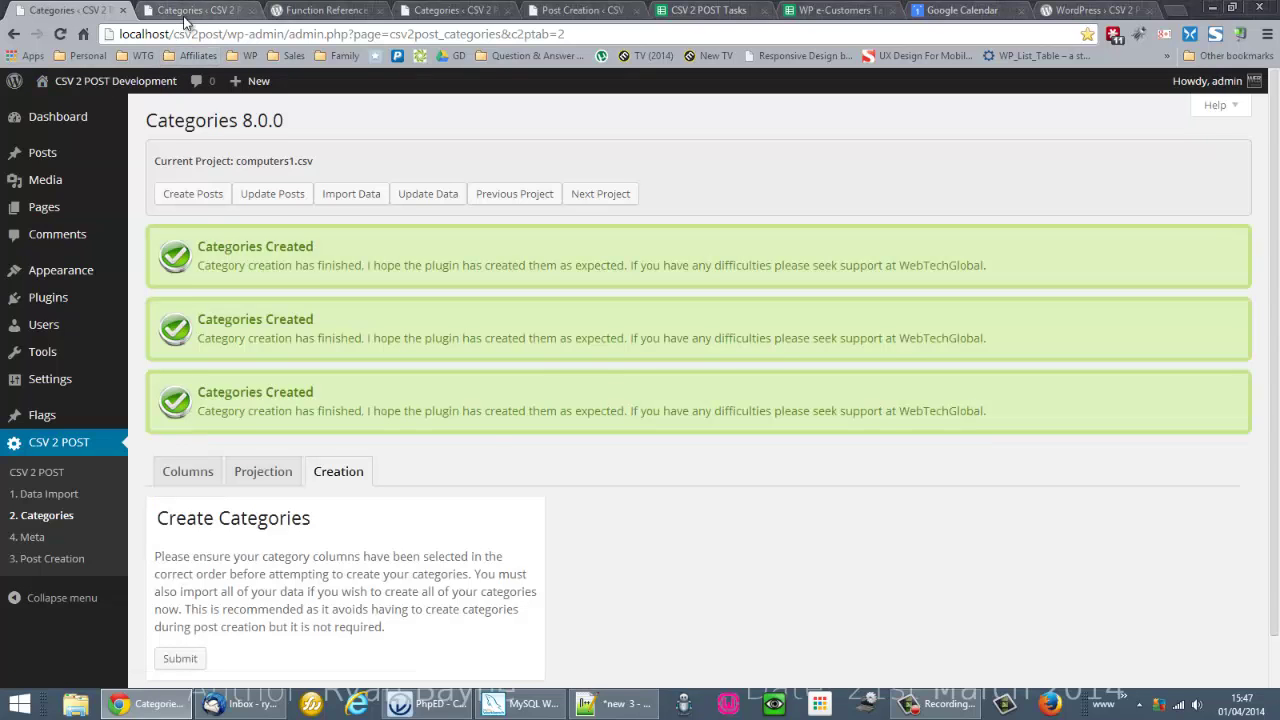
pyautogui.click(184, 14)
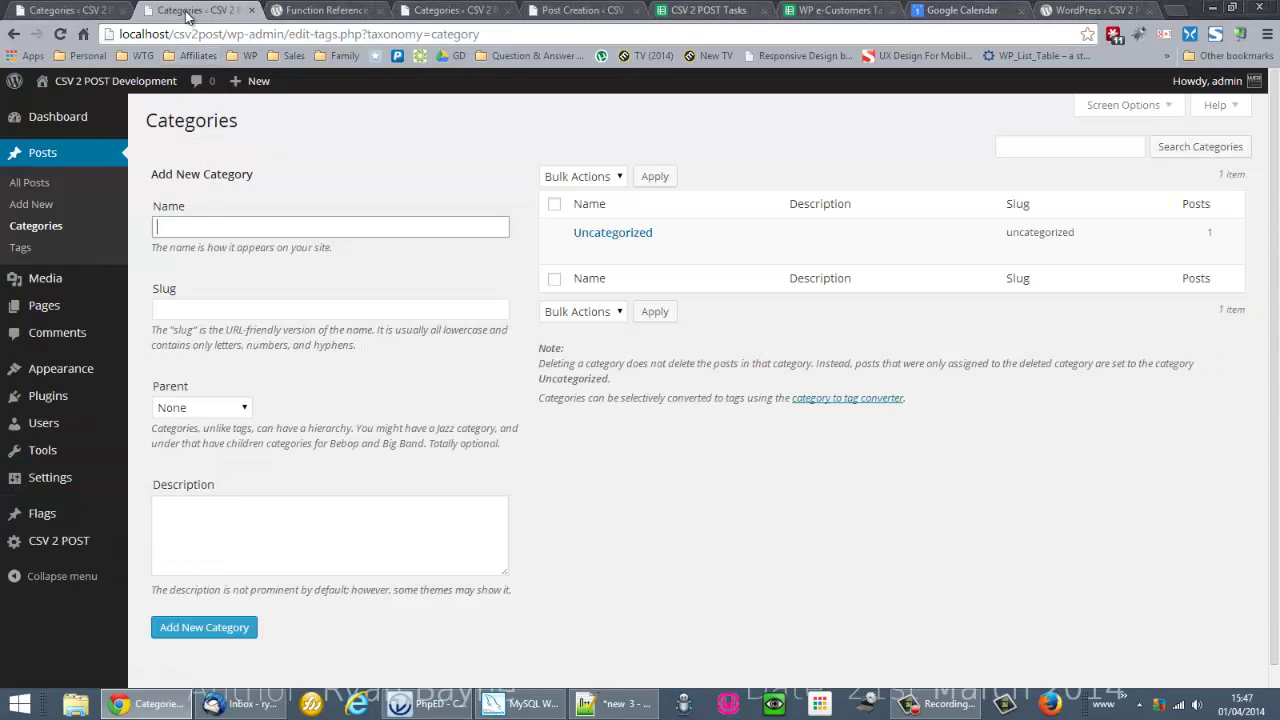
pyautogui.click(51, 226)
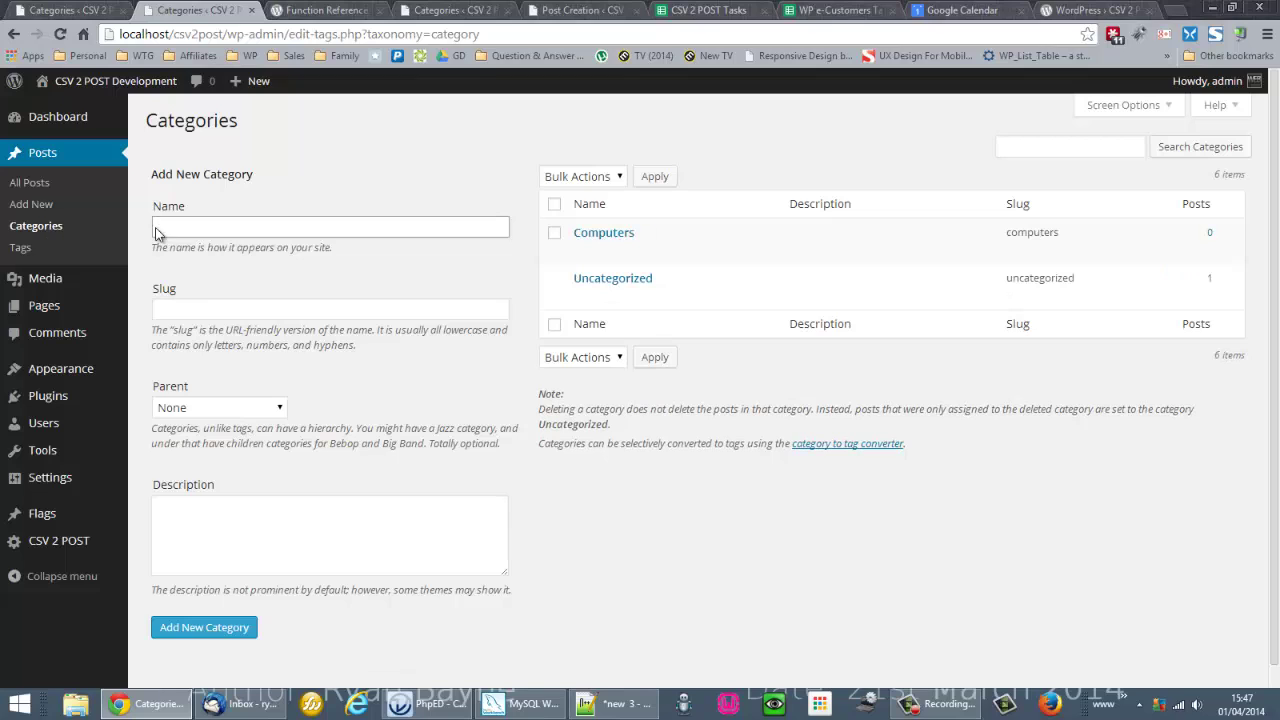
# - Add a temporary post category named test, refresh the category hierarchy, and delete that test category
pyautogui.write('test')
pyautogui.click(203, 627)
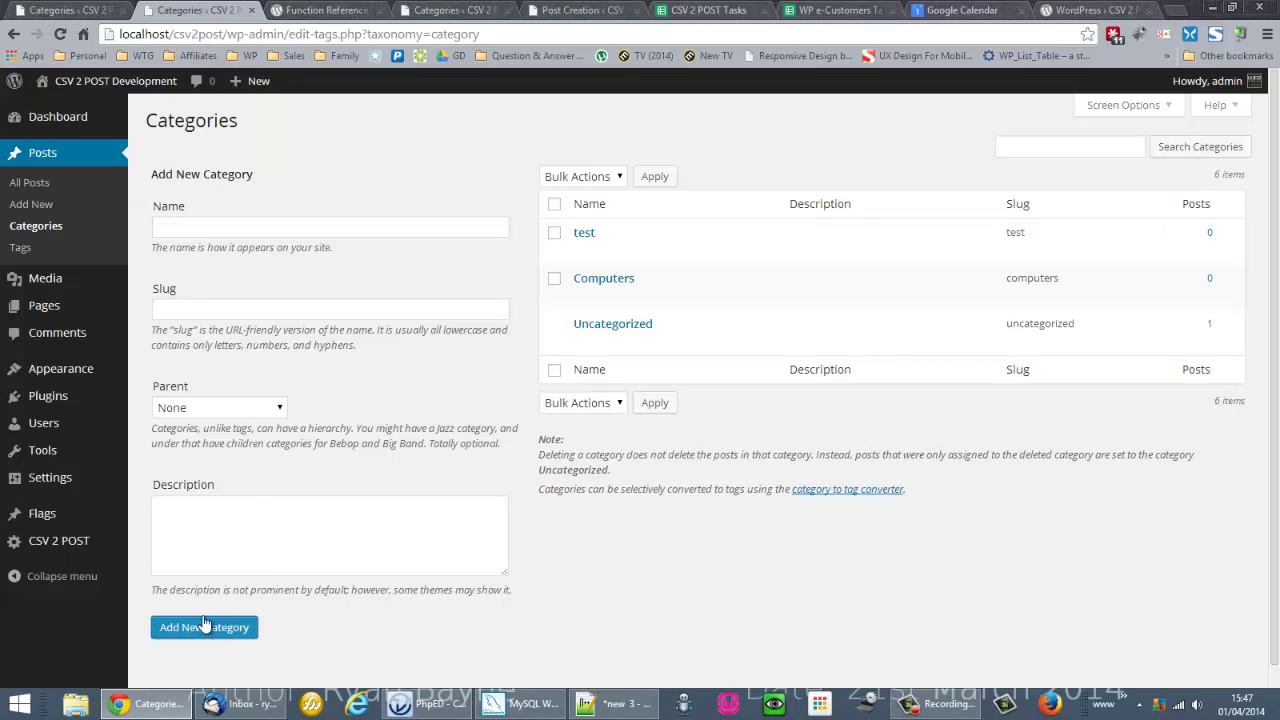
pyautogui.click(36, 226)
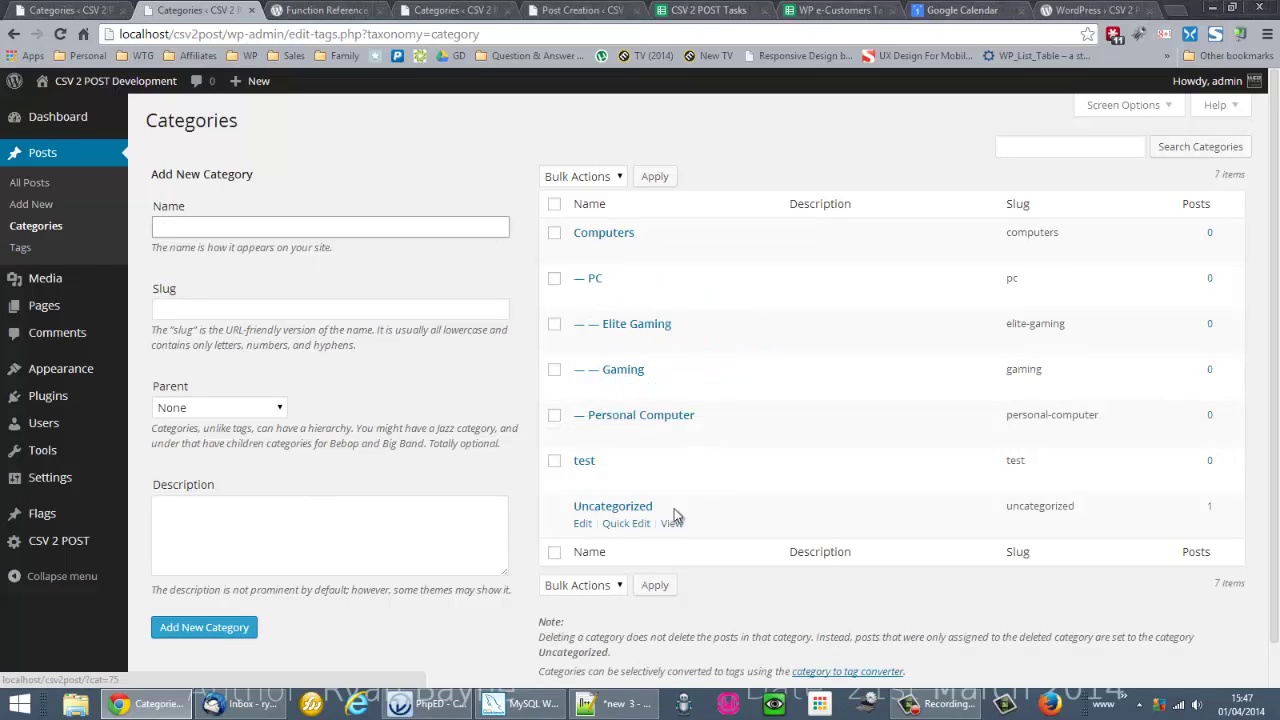
pyautogui.click(675, 478)
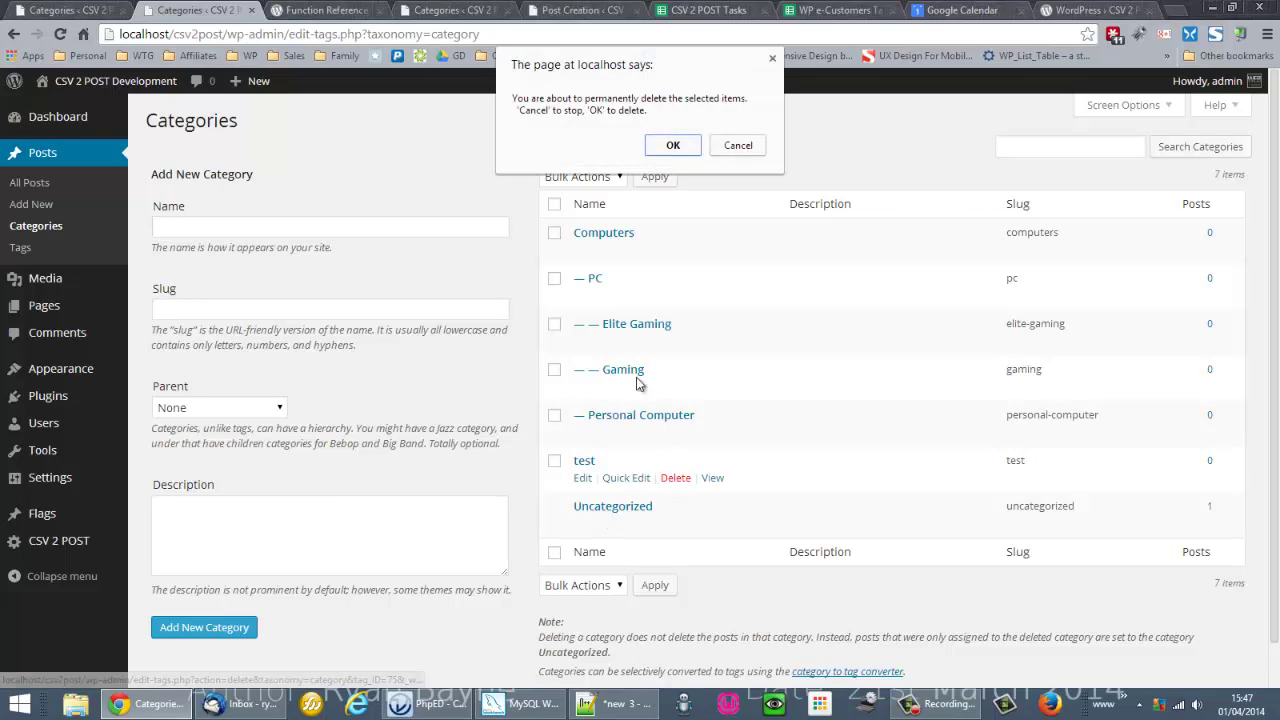
pyautogui.click(673, 145)
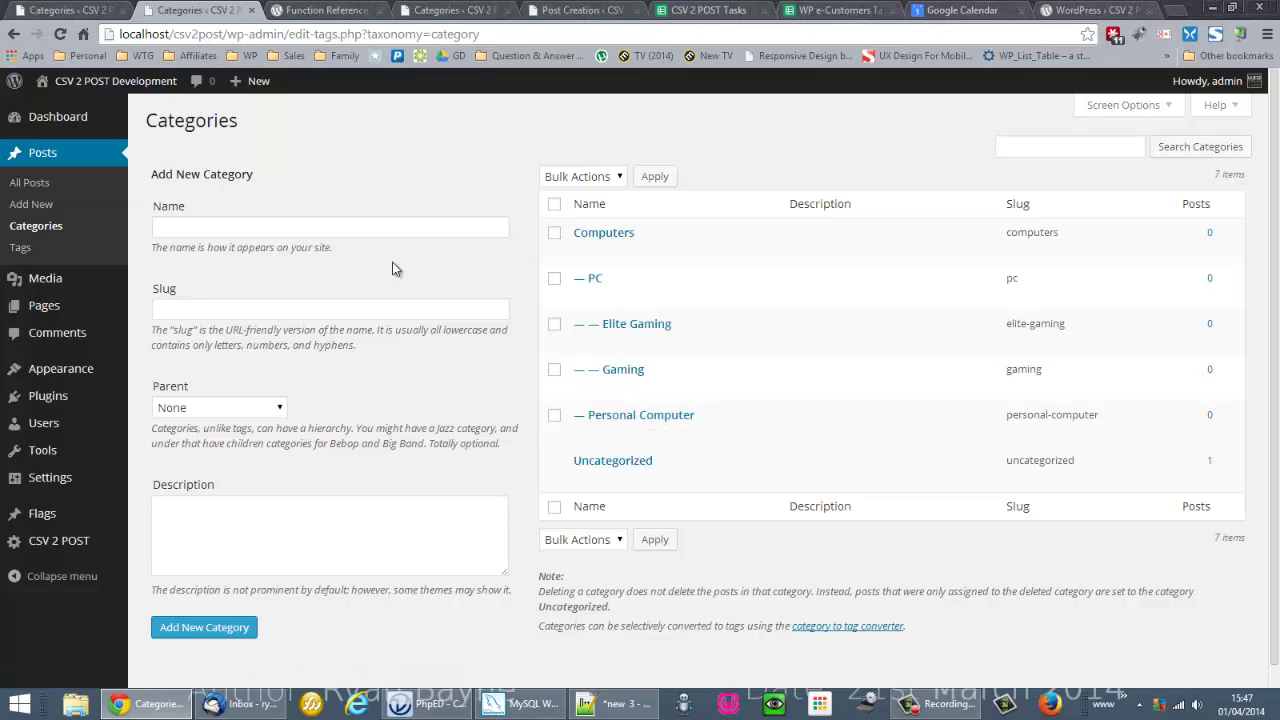
# - Switch to MySQL Workbench and examine the catlev1, catlev2 and catlev3 values in the wp_computers1csv table
pyautogui.click(503, 707)
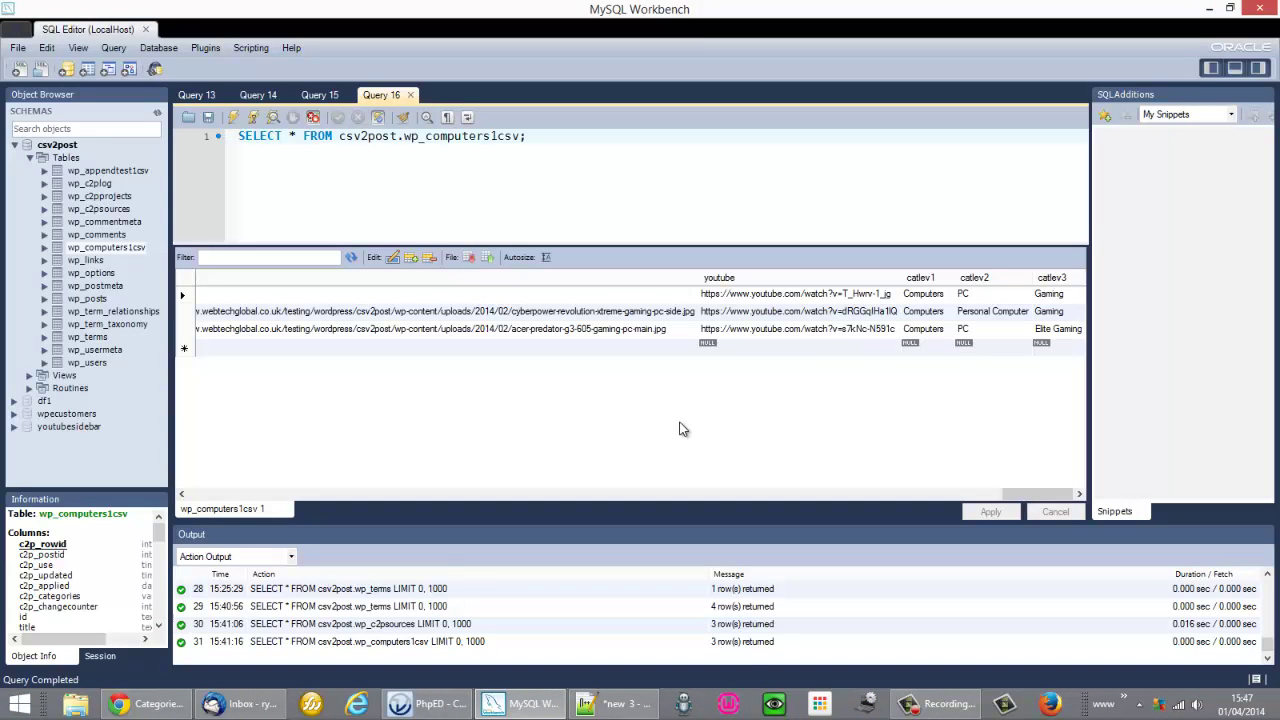
pyautogui.moveTo(889, 244)
pyautogui.mouseDown()
pyautogui.moveTo(1026, 336)
pyautogui.moveTo(1092, 362)
pyautogui.mouseUp()
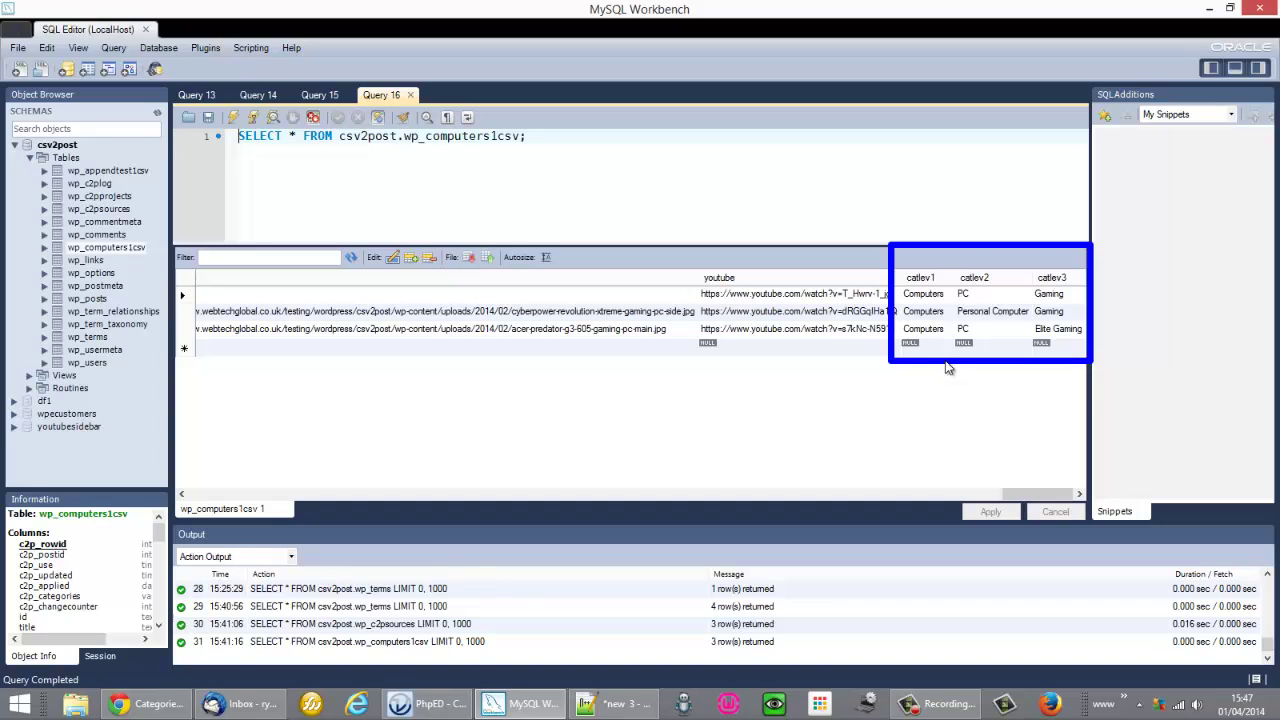
pyautogui.press('Escape')
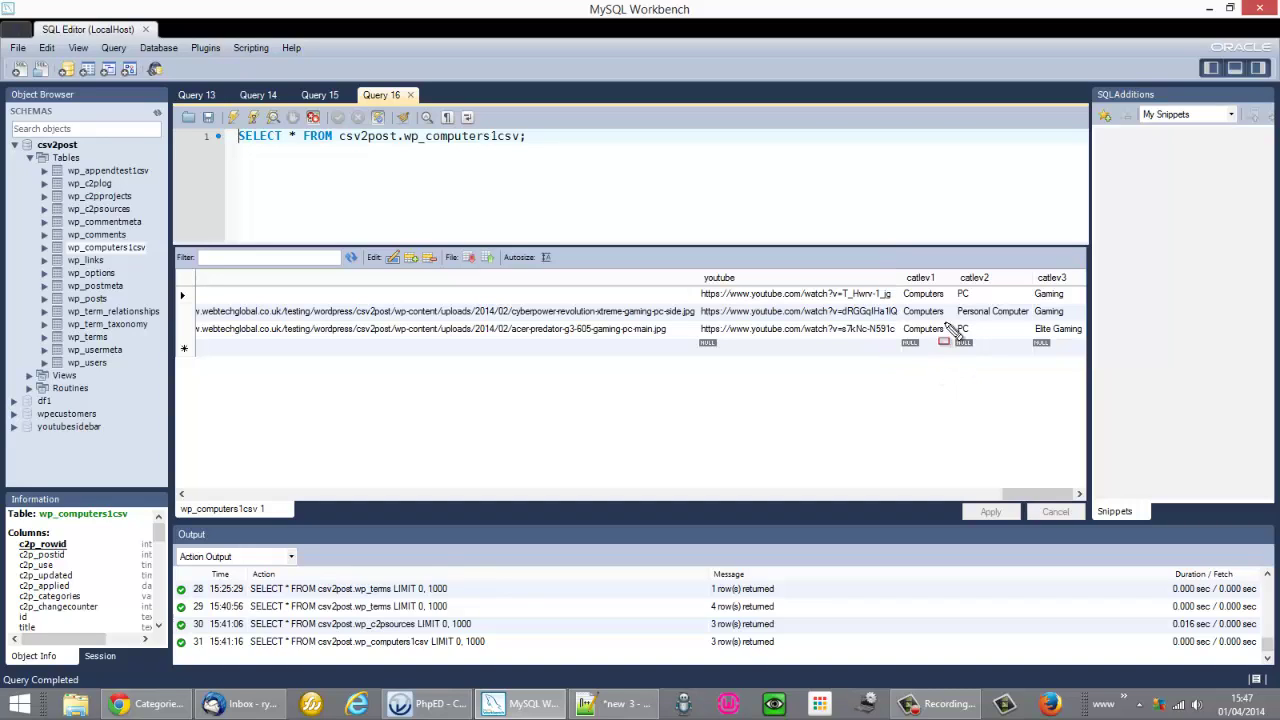
pyautogui.moveTo(960, 301); pyautogui.dragTo(1045, 330)
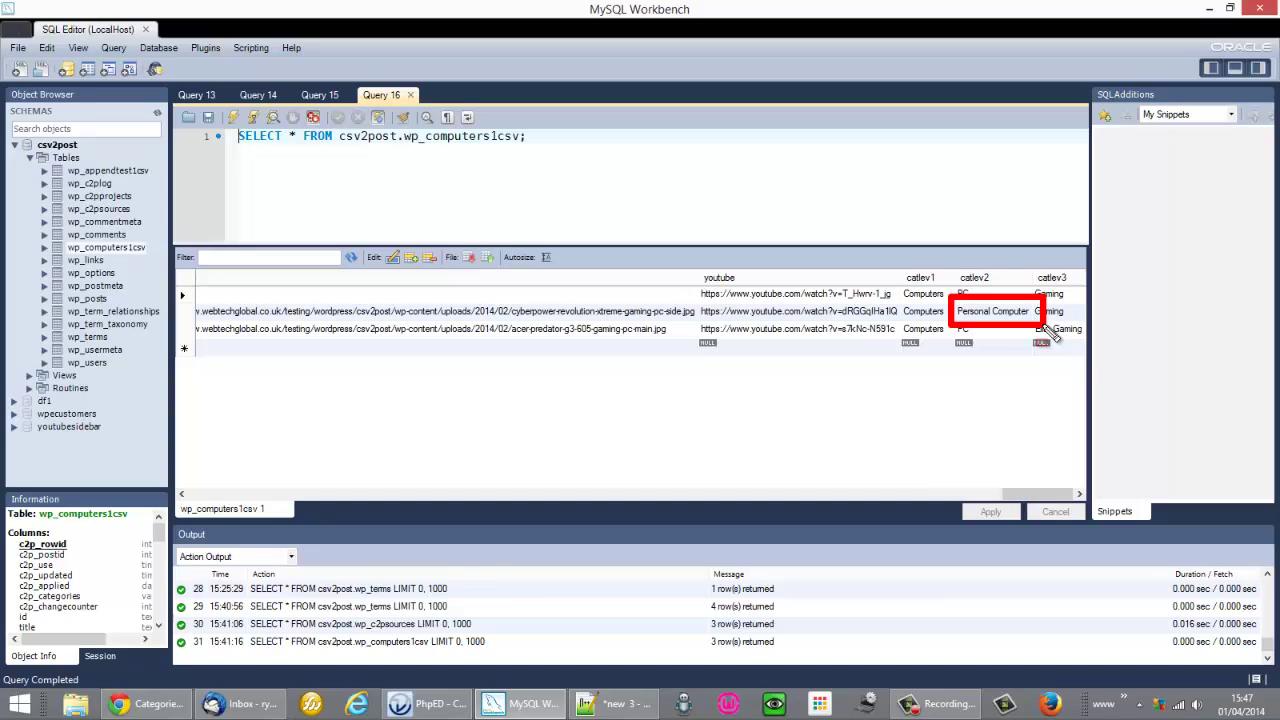
# - Switch back to Chrome and open the Columns section of the CSV 2 POST categories page to examine Category Pairing
pyautogui.click(160, 707)
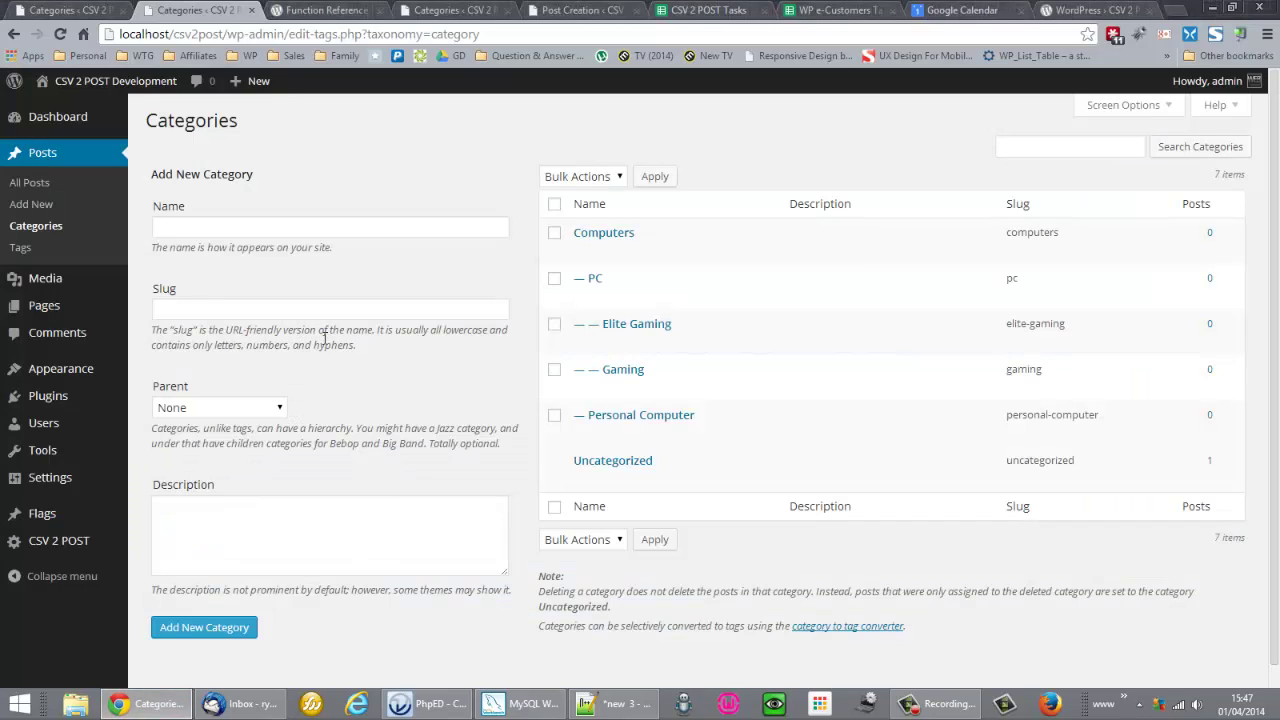
pyautogui.click(70, 10)
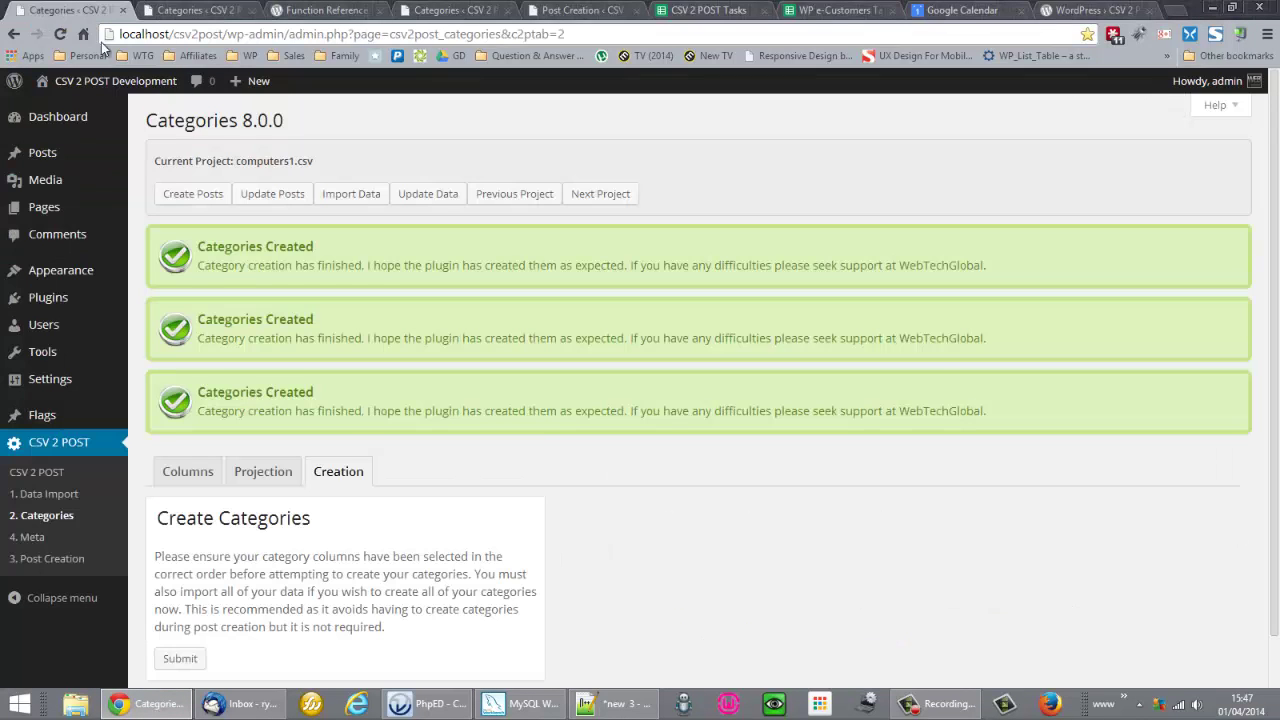
pyautogui.scroll(-2, 250, 350)
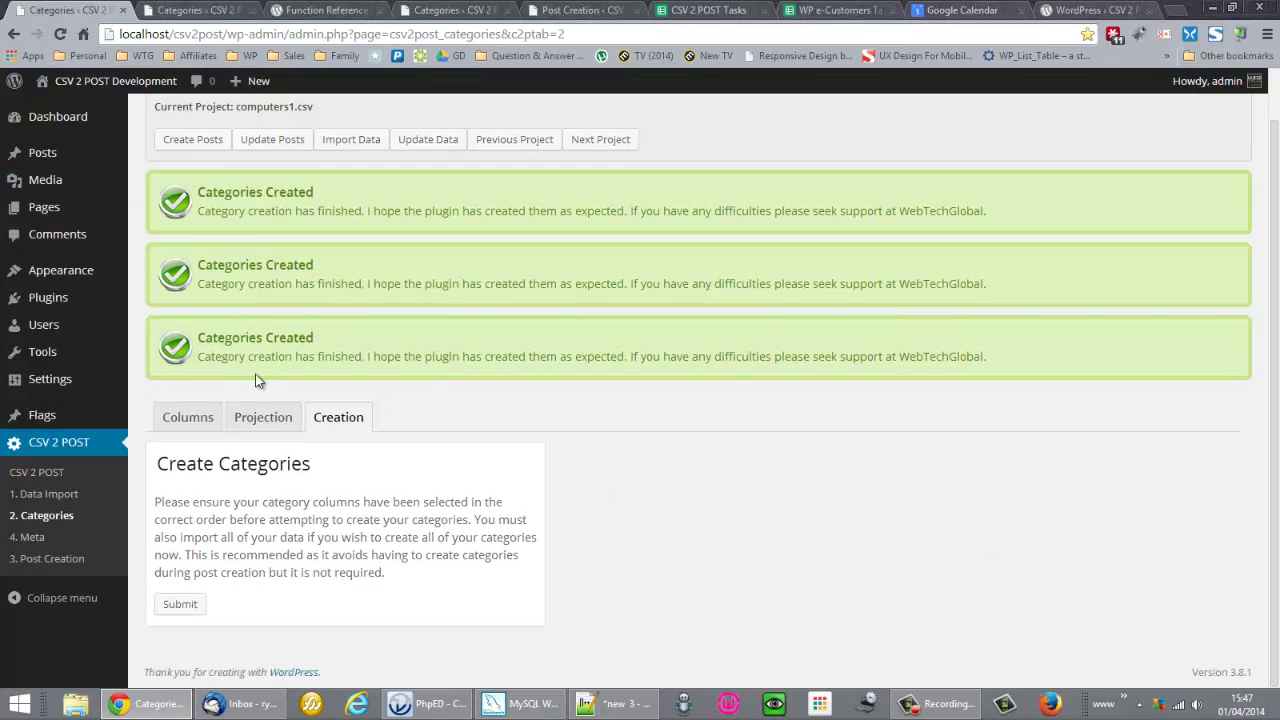
pyautogui.click(205, 420)
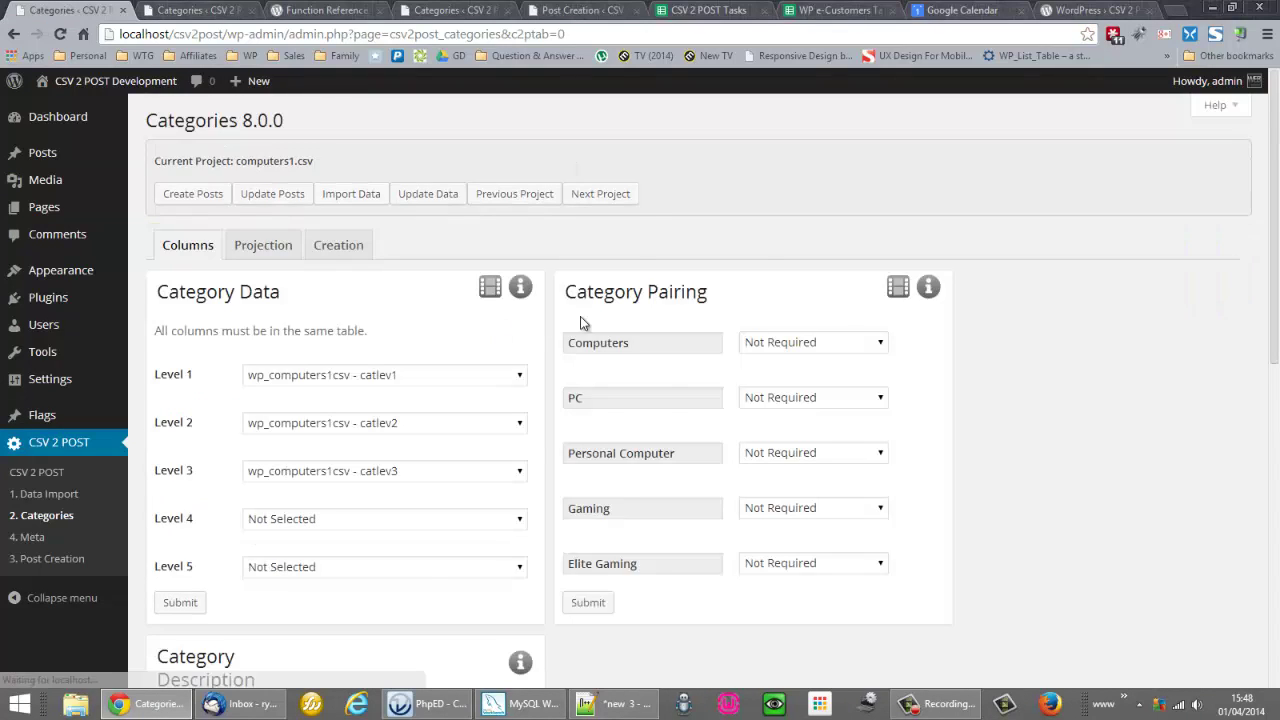
pyautogui.scroll(-1, 618, 284)
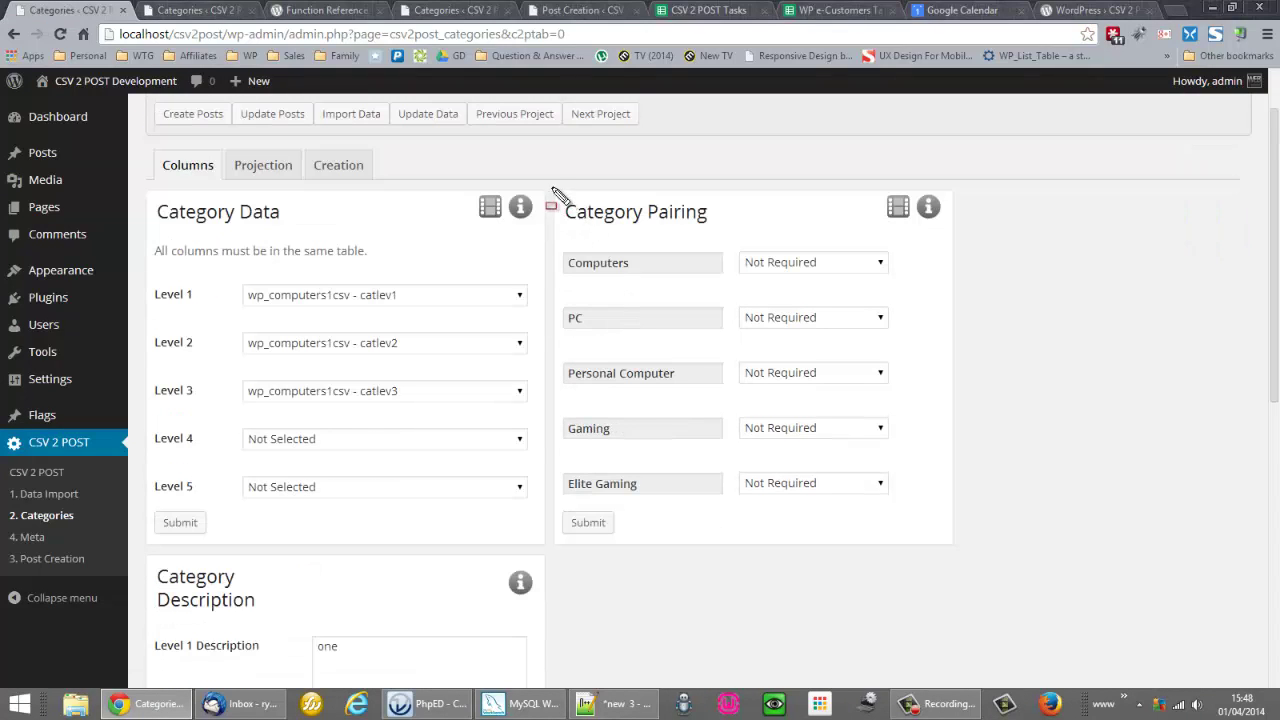
pyautogui.moveTo(550, 177)
pyautogui.mouseDown()
pyautogui.moveTo(990, 452)
pyautogui.moveTo(985, 574)
pyautogui.mouseUp()
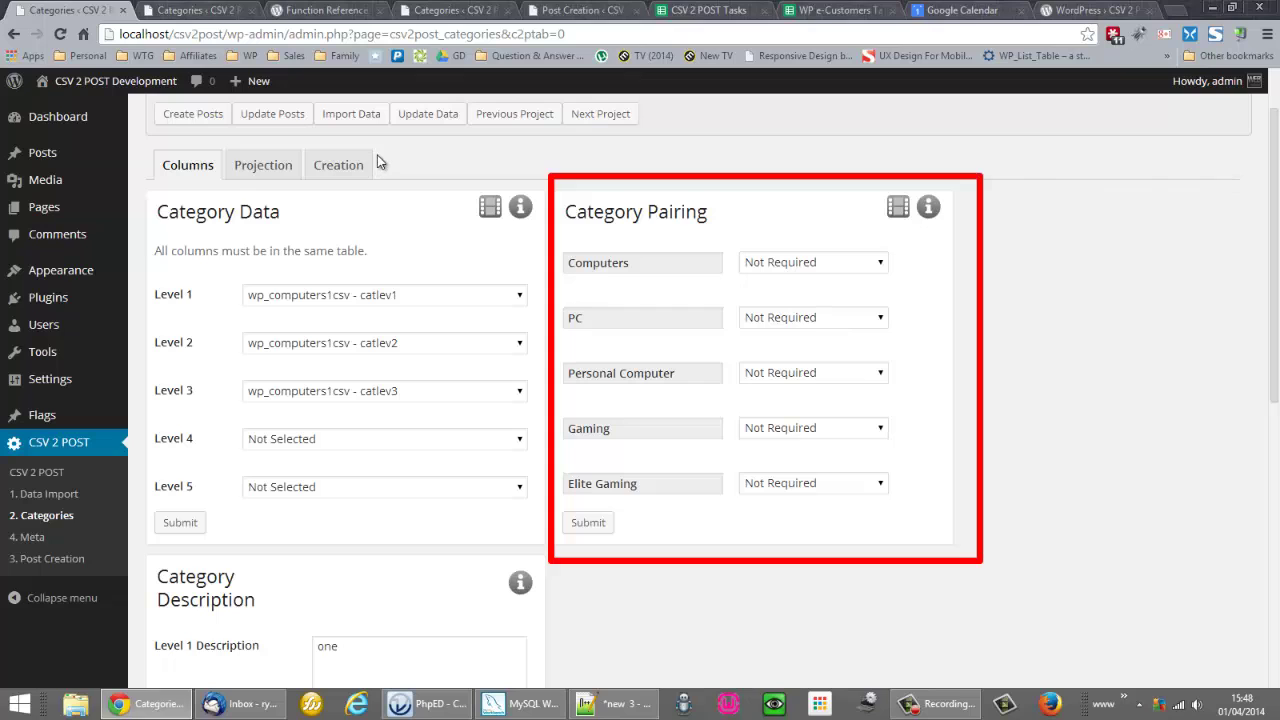
pyautogui.press('Escape')
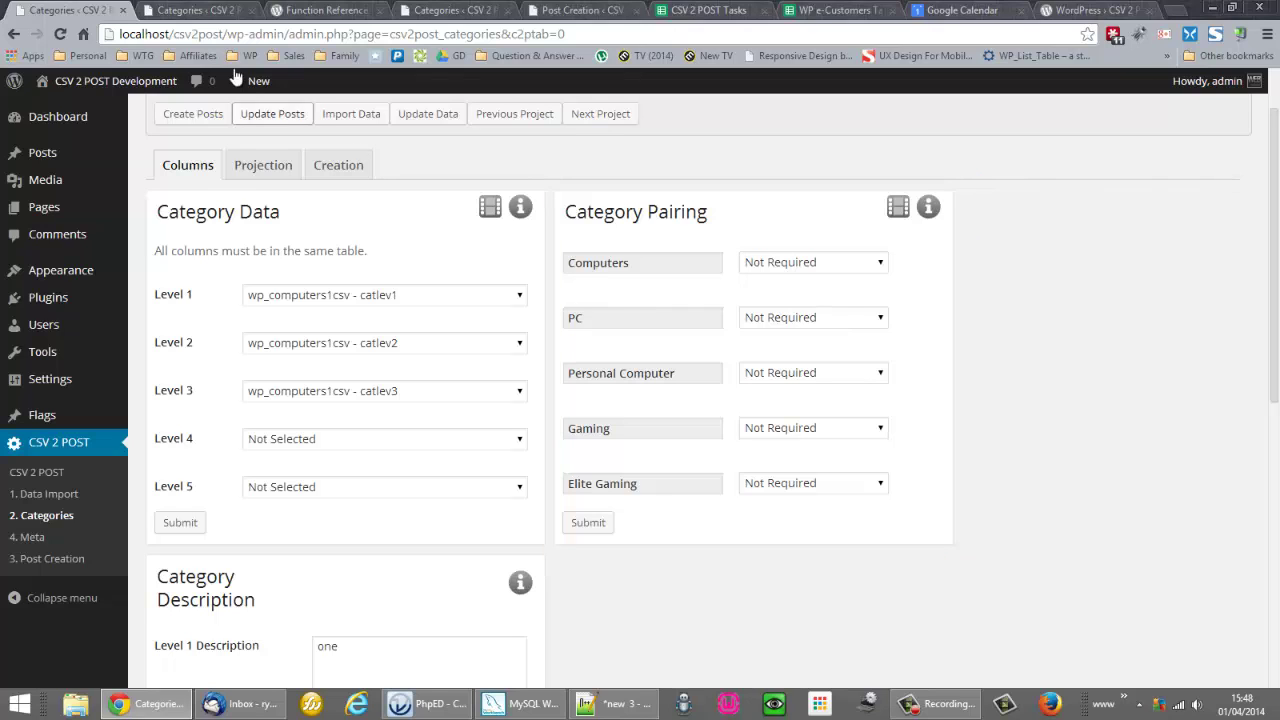
# - Delete the Personal Computer and Elite Gaming categories from the WordPress post categories list
pyautogui.click(210, 12)
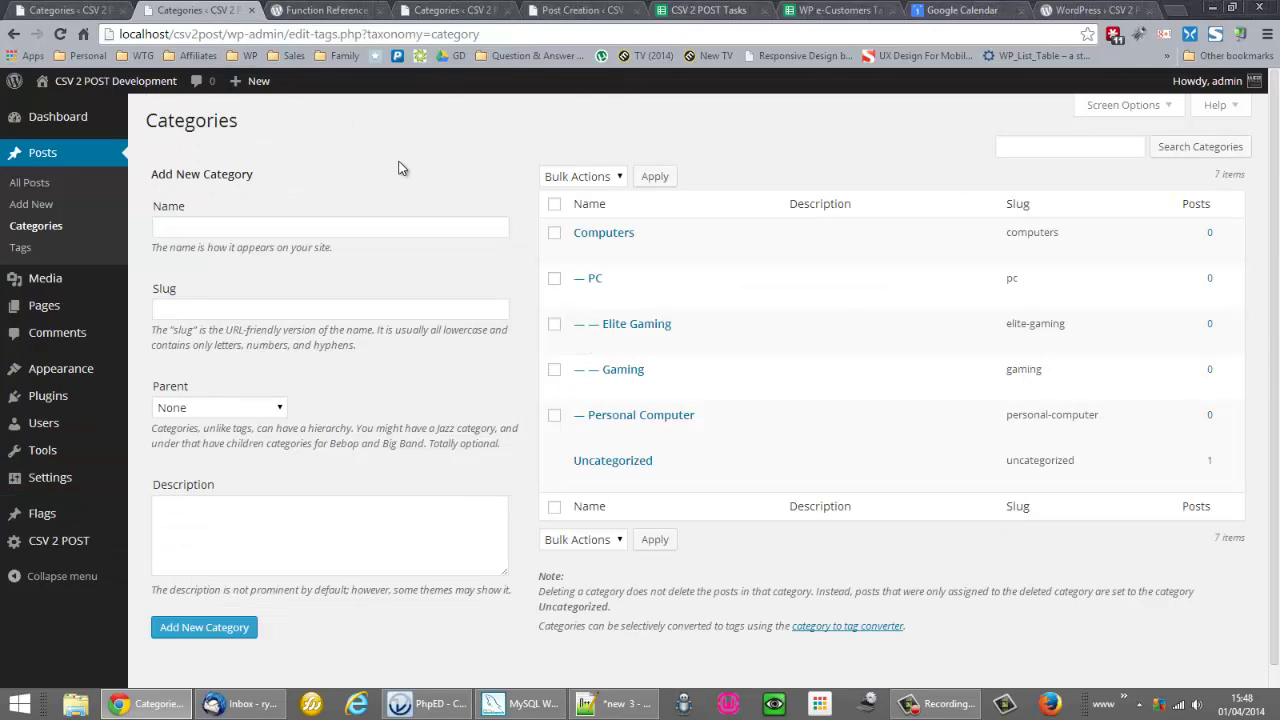
pyautogui.moveTo(614, 440)
pyautogui.click(675, 432)
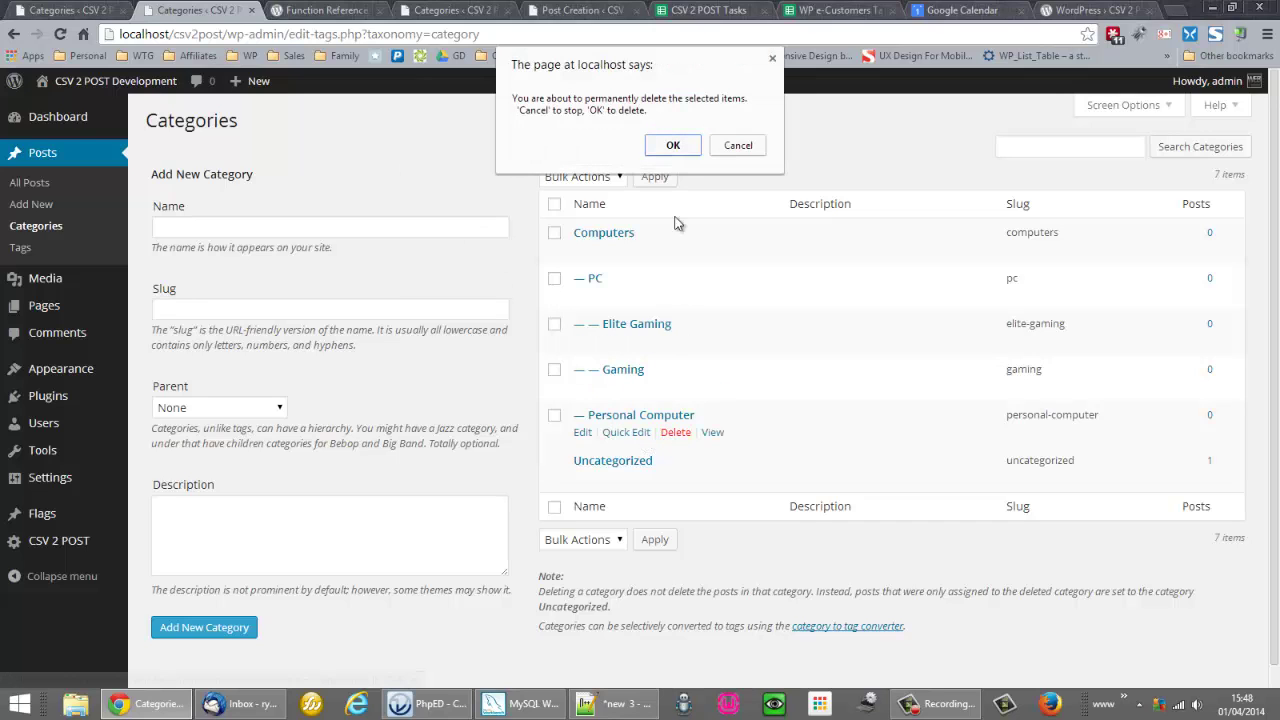
pyautogui.click(668, 146)
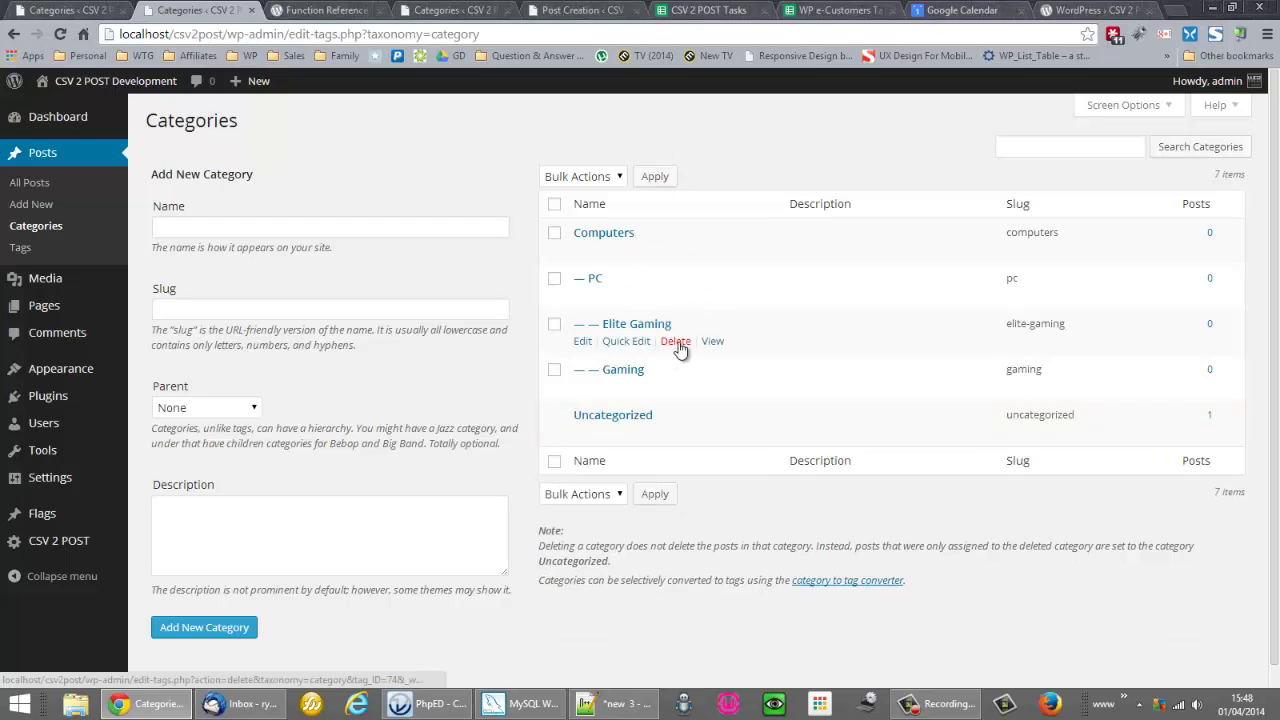
pyautogui.click(676, 342)
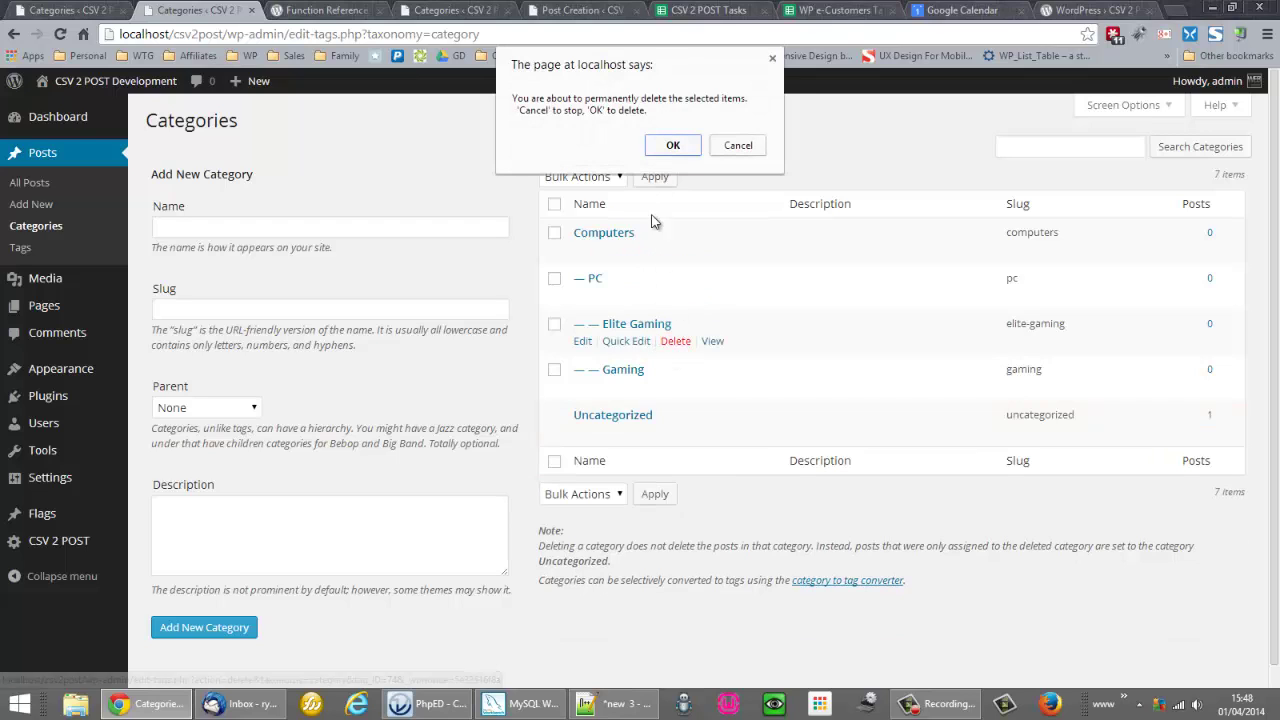
pyautogui.click(671, 146)
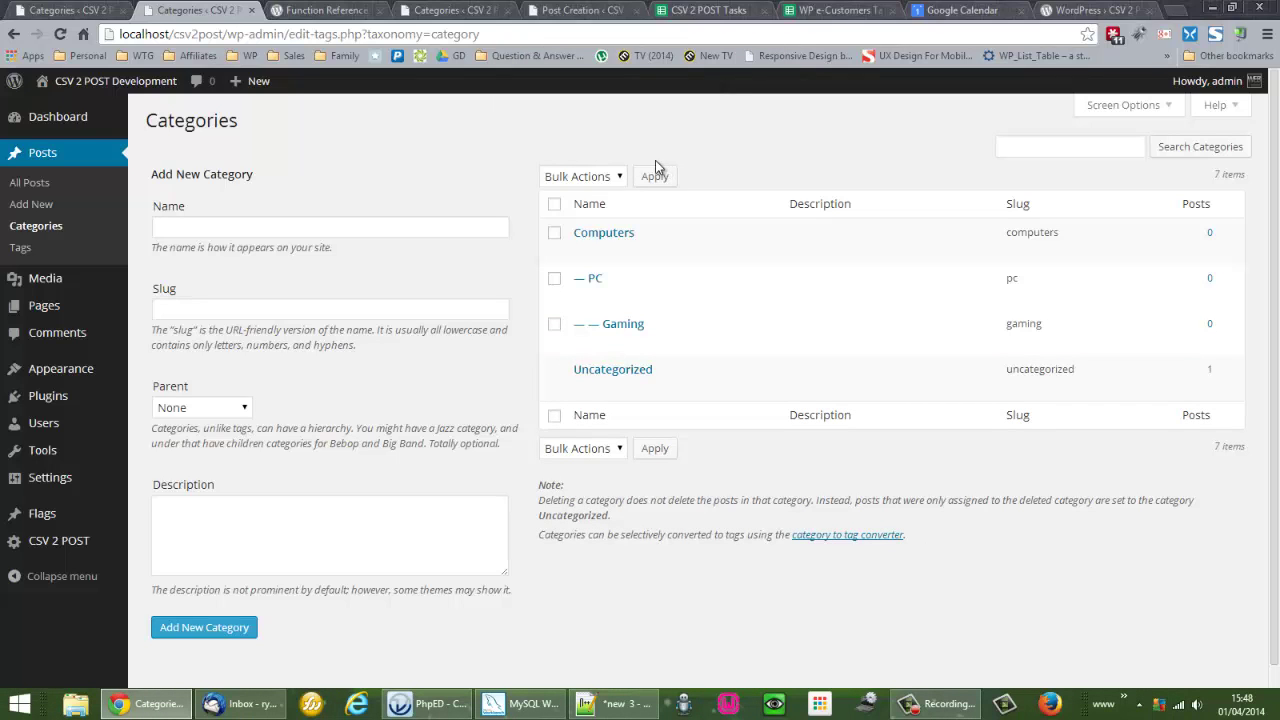
# - Return to the CSV 2 POST category columns and reload them to update the Category Pairing choices
pyautogui.click(84, 8)
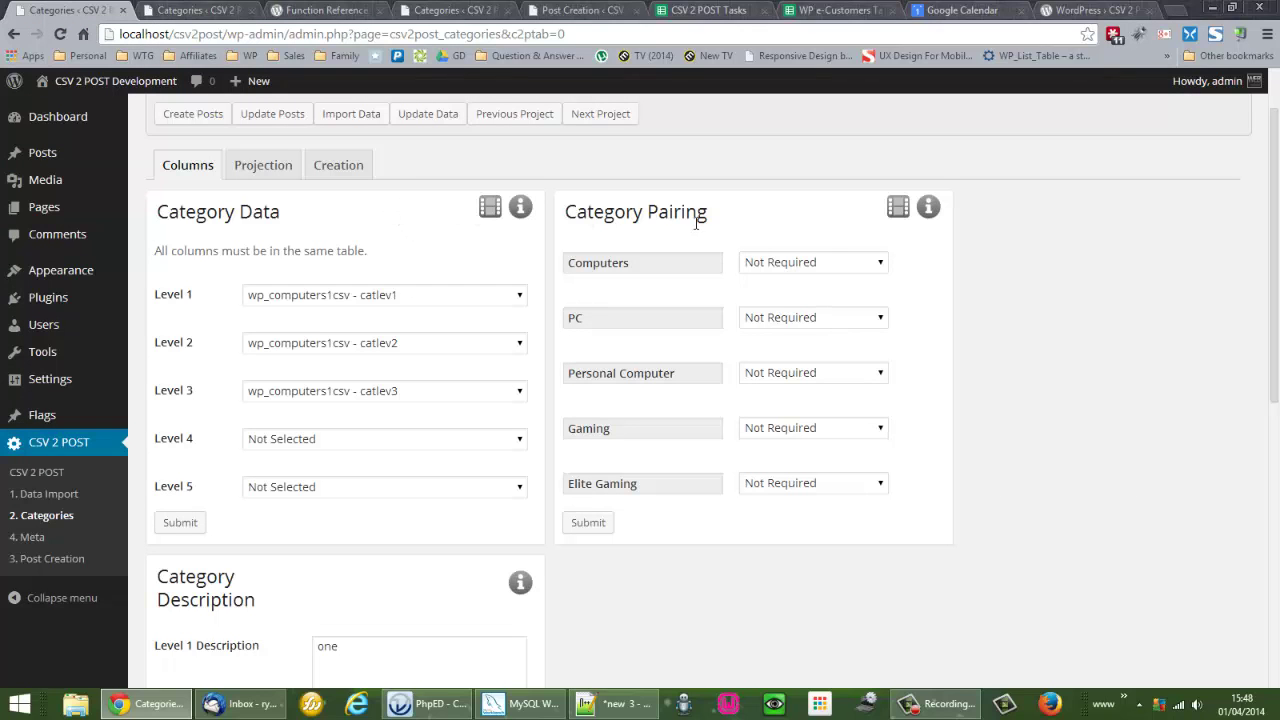
pyautogui.click(775, 261)
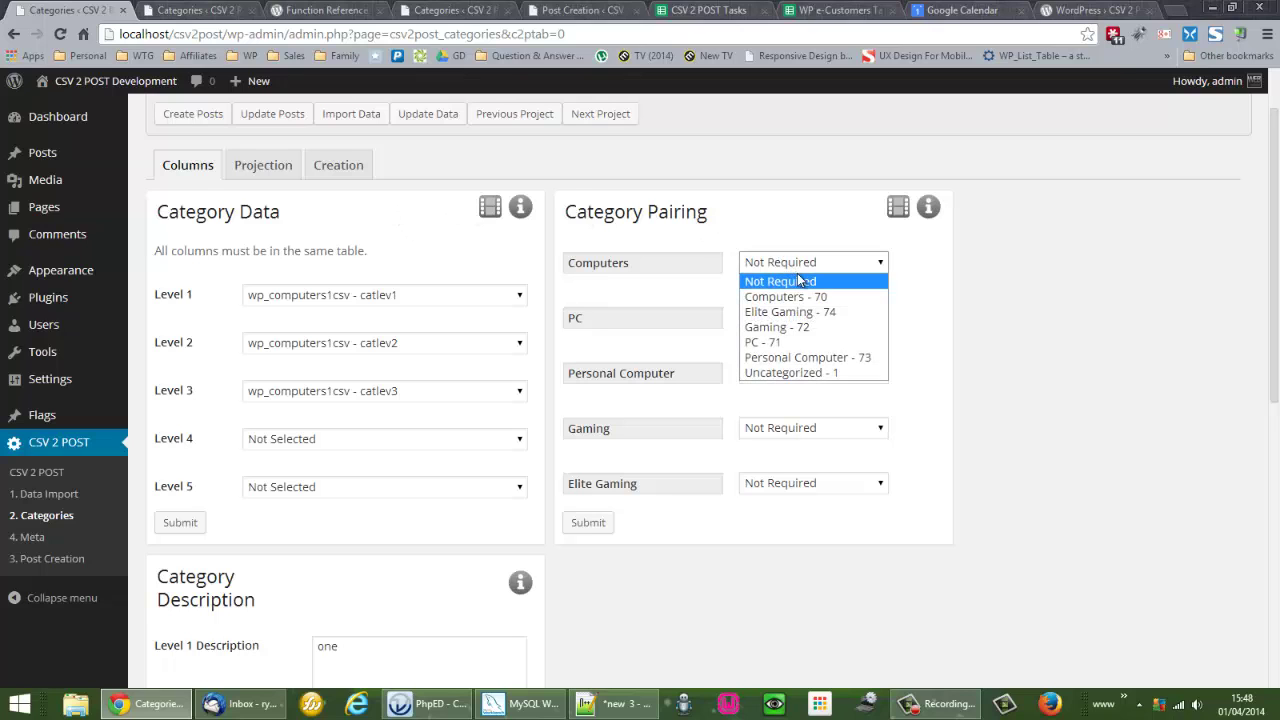
pyautogui.click(726, 217)
pyautogui.click(183, 166)
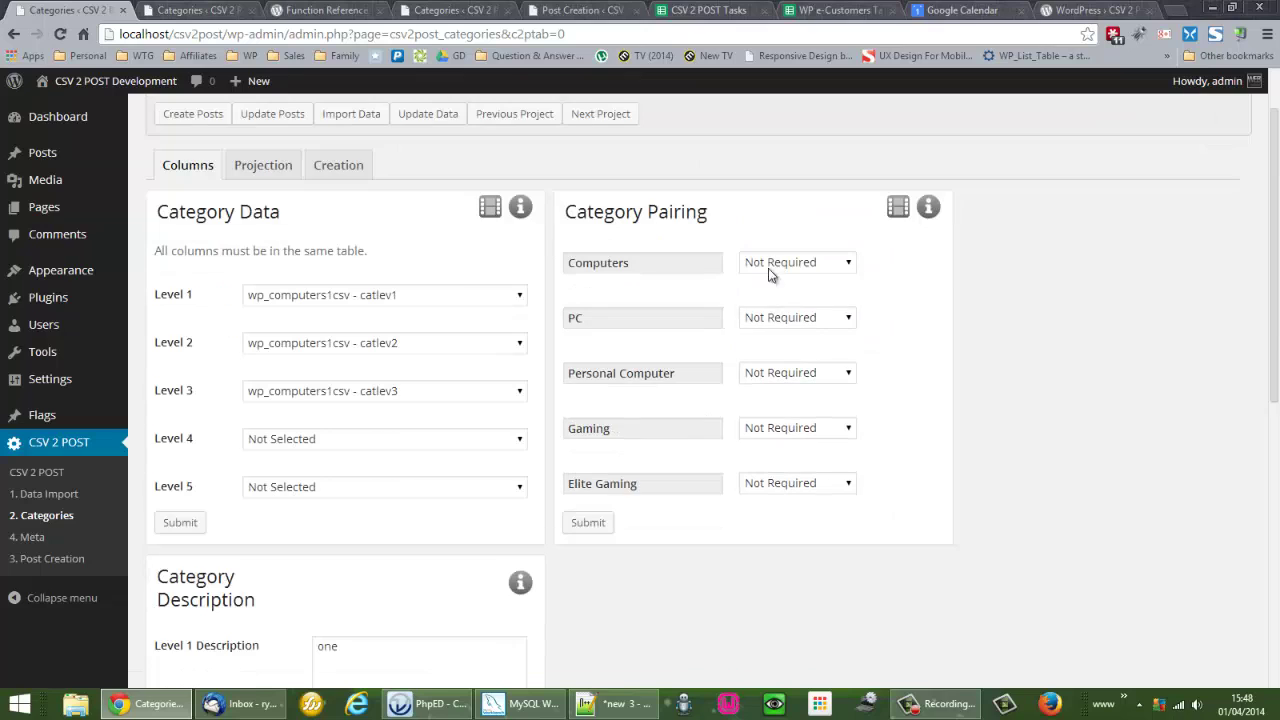
# - Review the pairing choices available for Computers and PC without selecting a different option
pyautogui.click(793, 263)
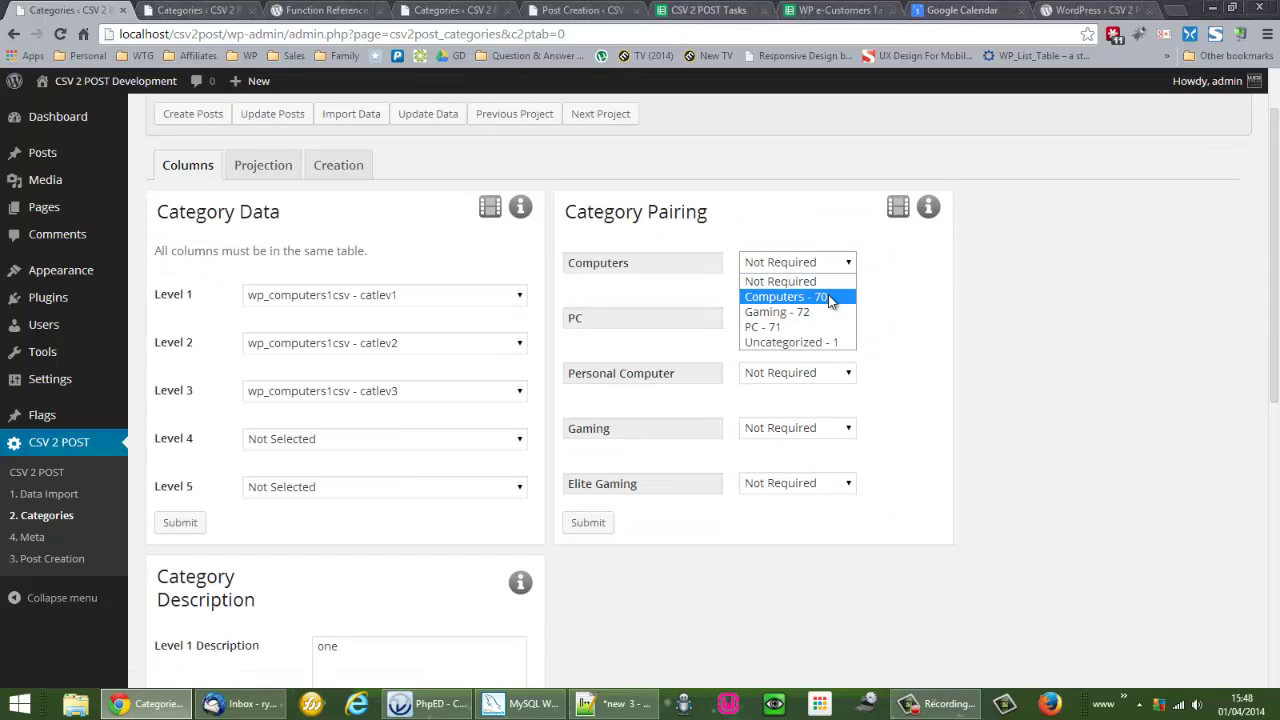
pyautogui.click(894, 301)
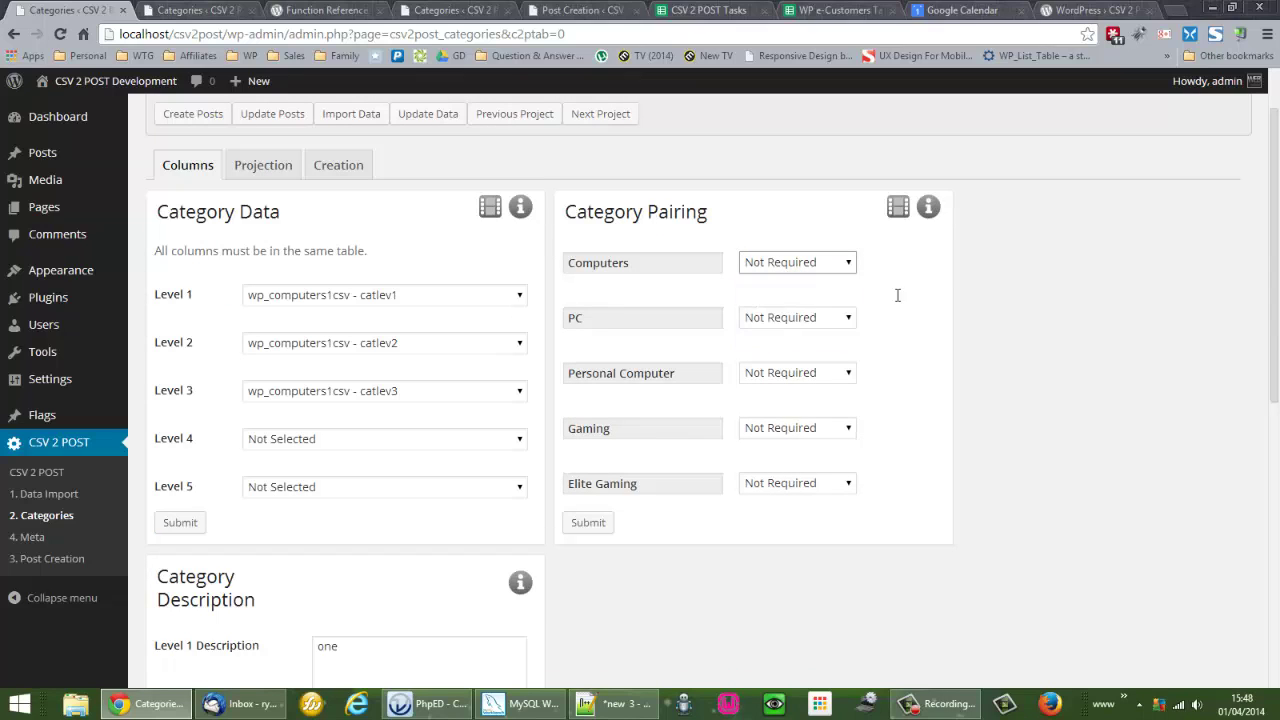
pyautogui.click(781, 316)
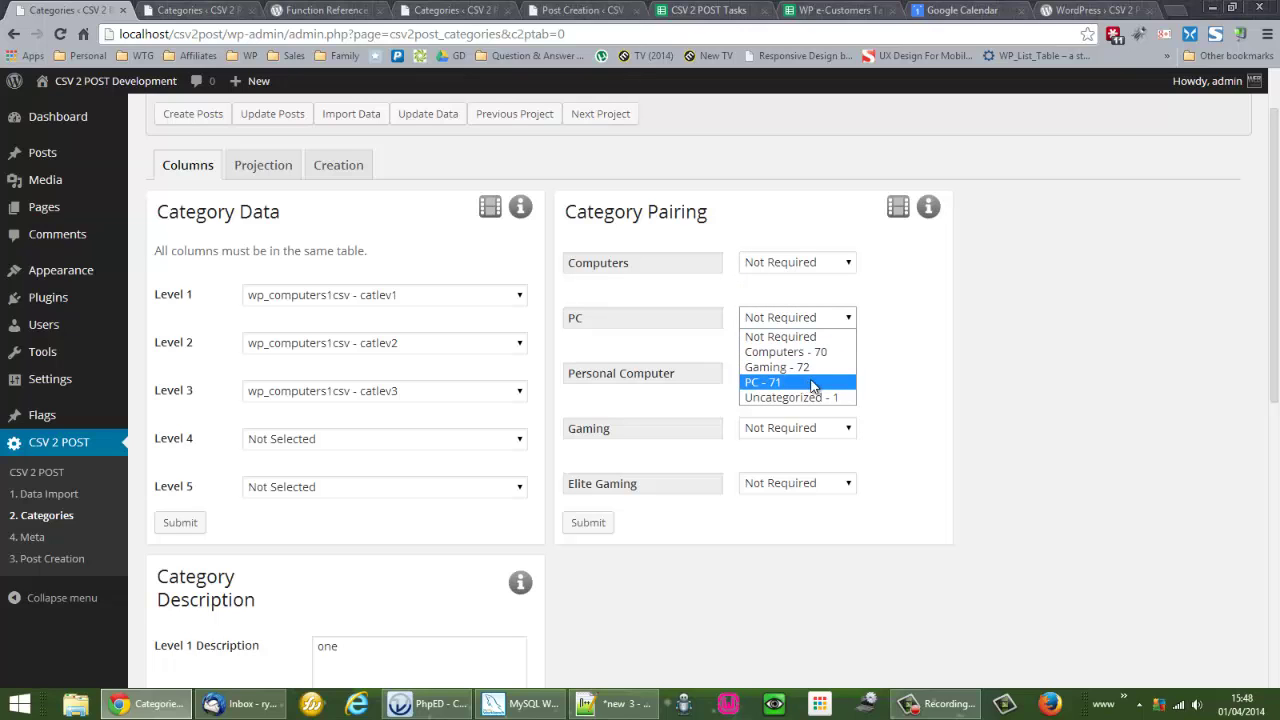
pyautogui.click(885, 318)
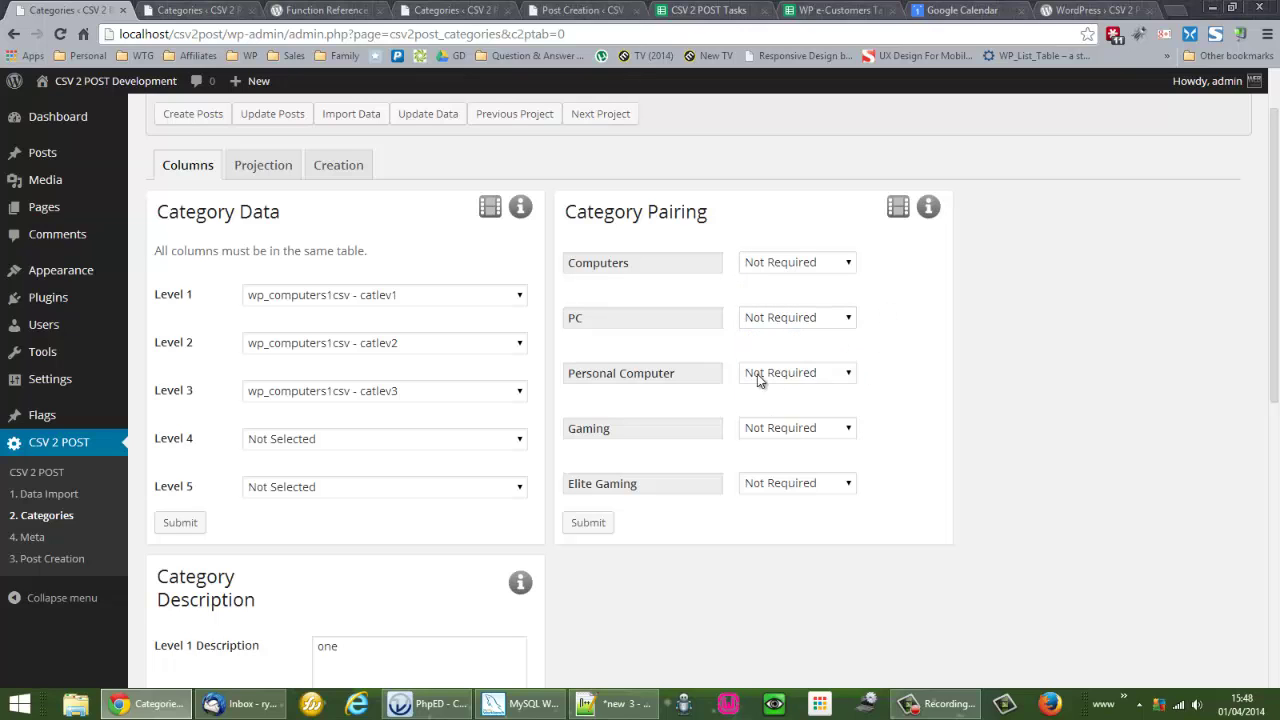
# - Pair Personal Computer with PC - 71 and Elite Gaming with Gaming - 72, and save the category pairing
pyautogui.click(786, 376)
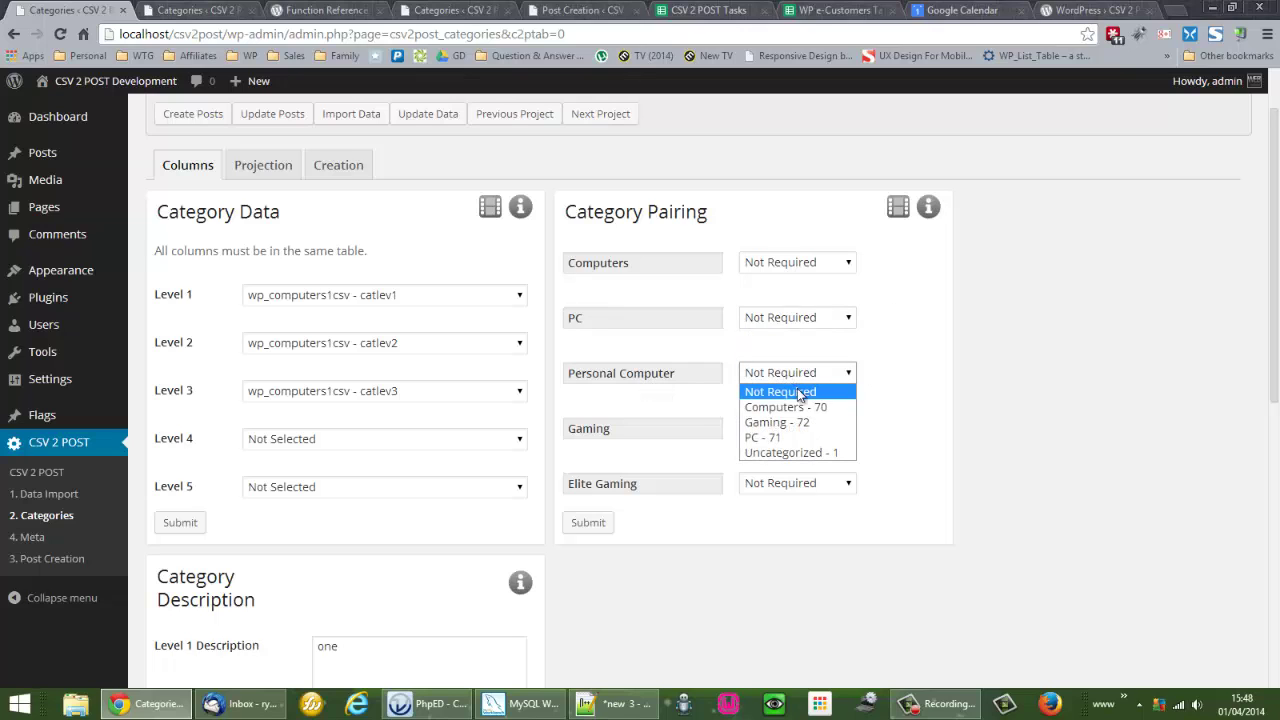
pyautogui.click(815, 438)
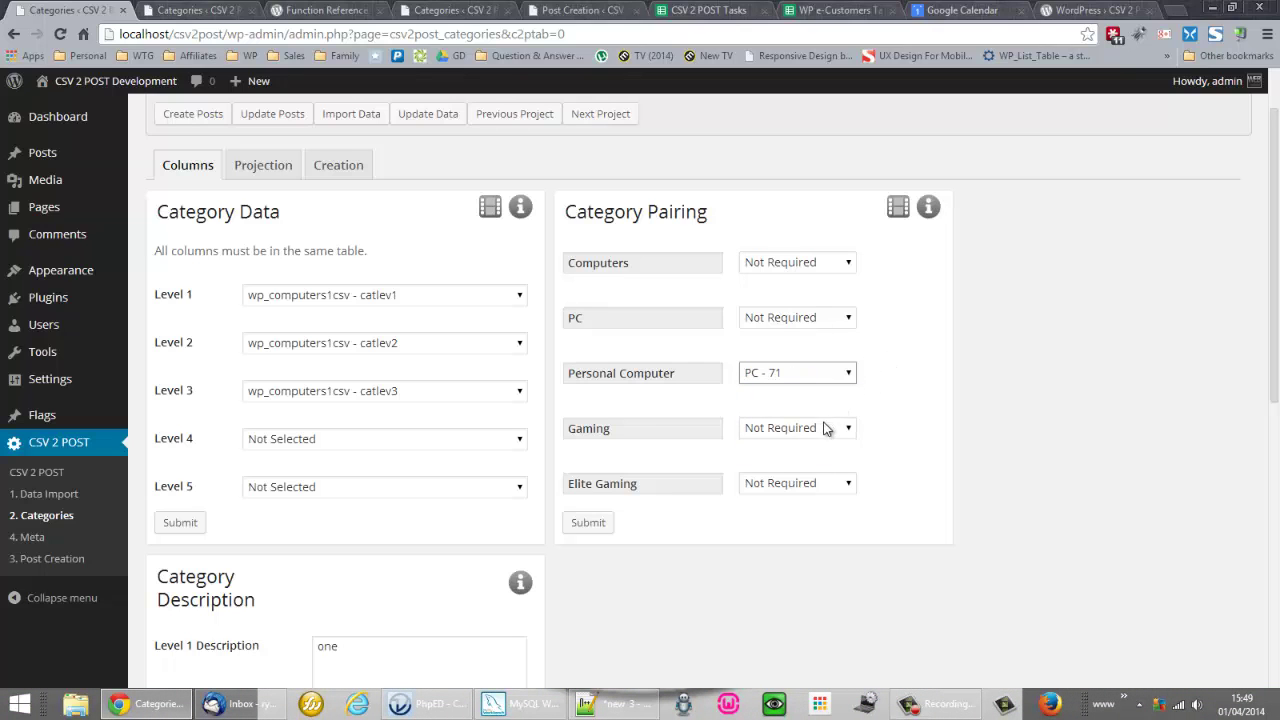
pyautogui.click(812, 485)
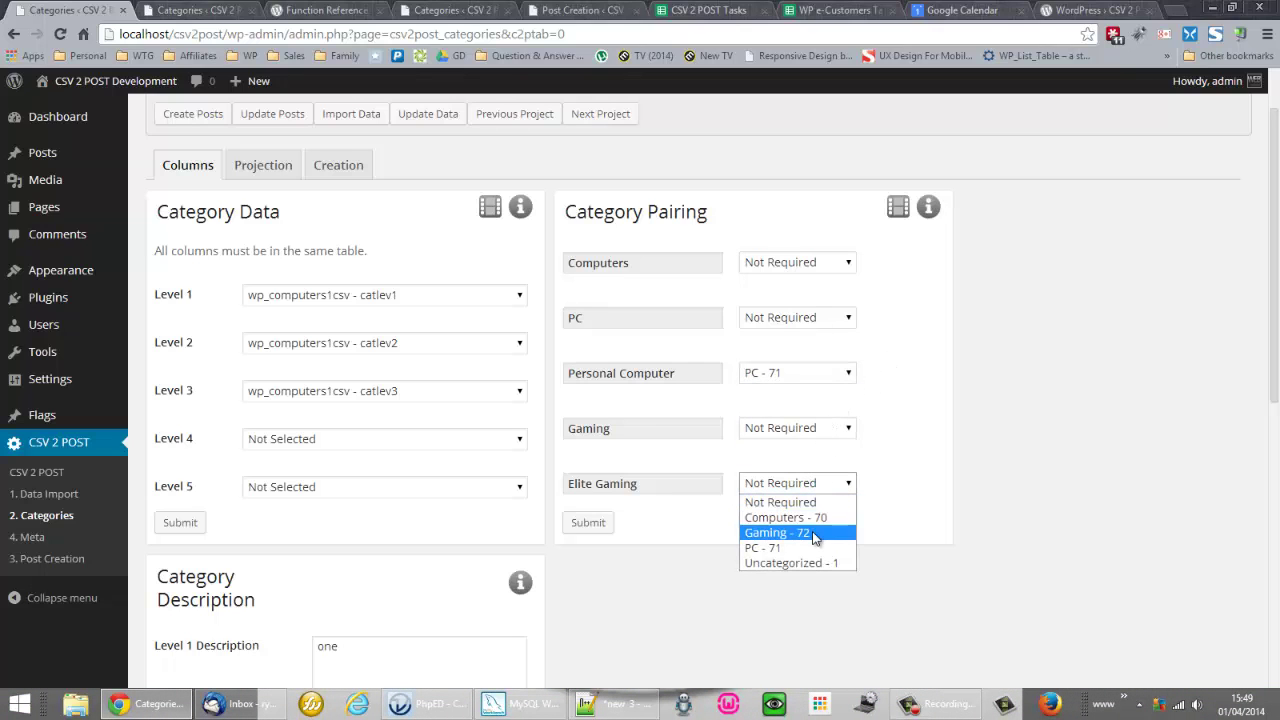
pyautogui.click(815, 534)
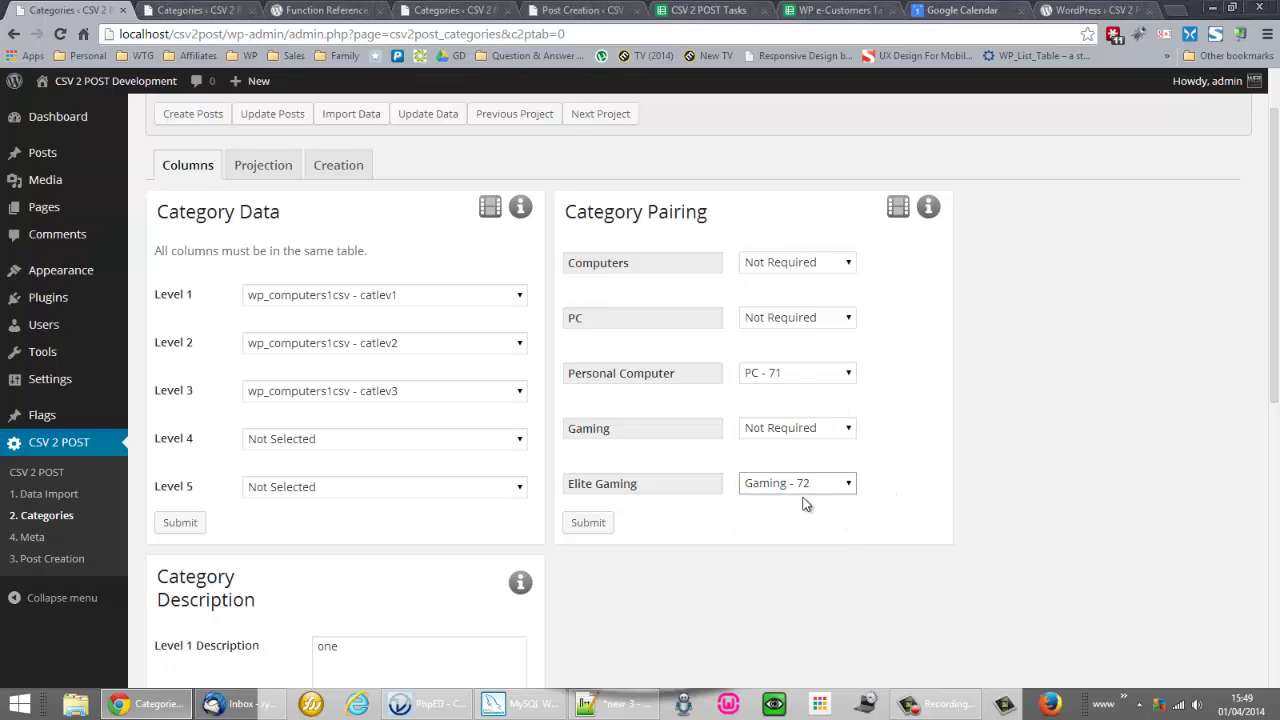
pyautogui.click(597, 525)
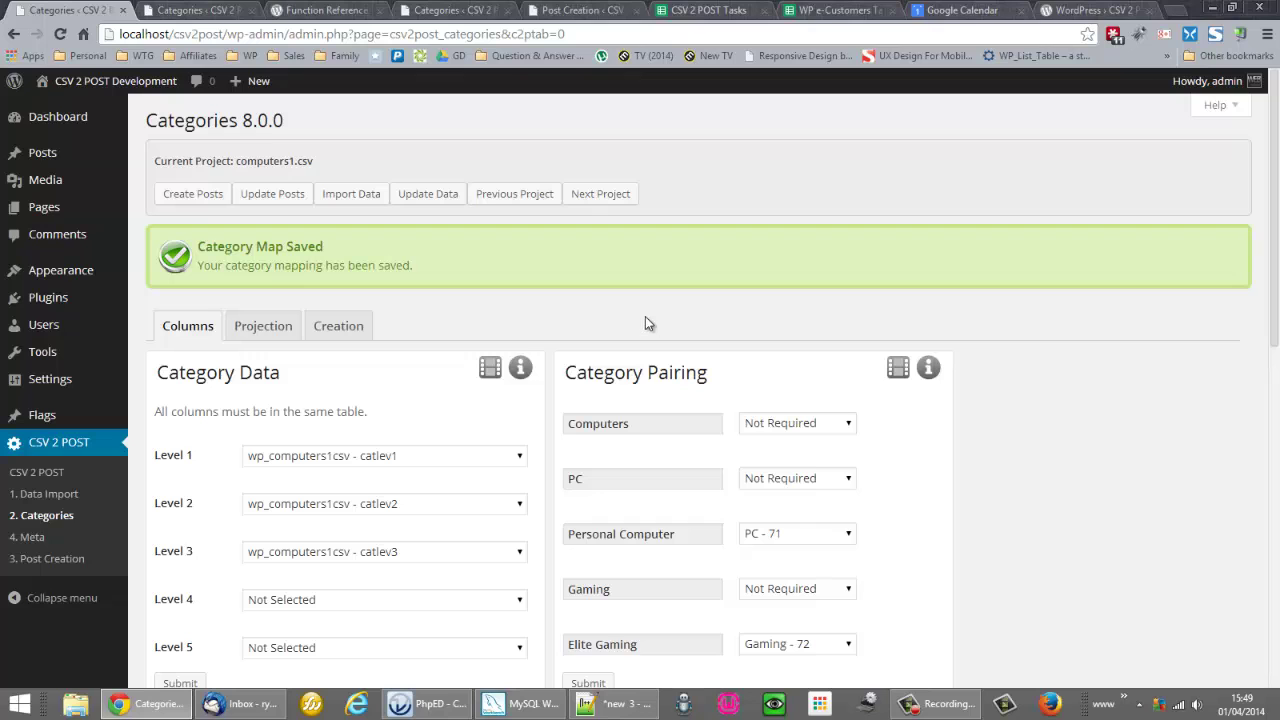
# - Run CSV 2 POST category creation for the computers1.csv project and reload the WordPress post categories list to check the result
pyautogui.click(195, 10)
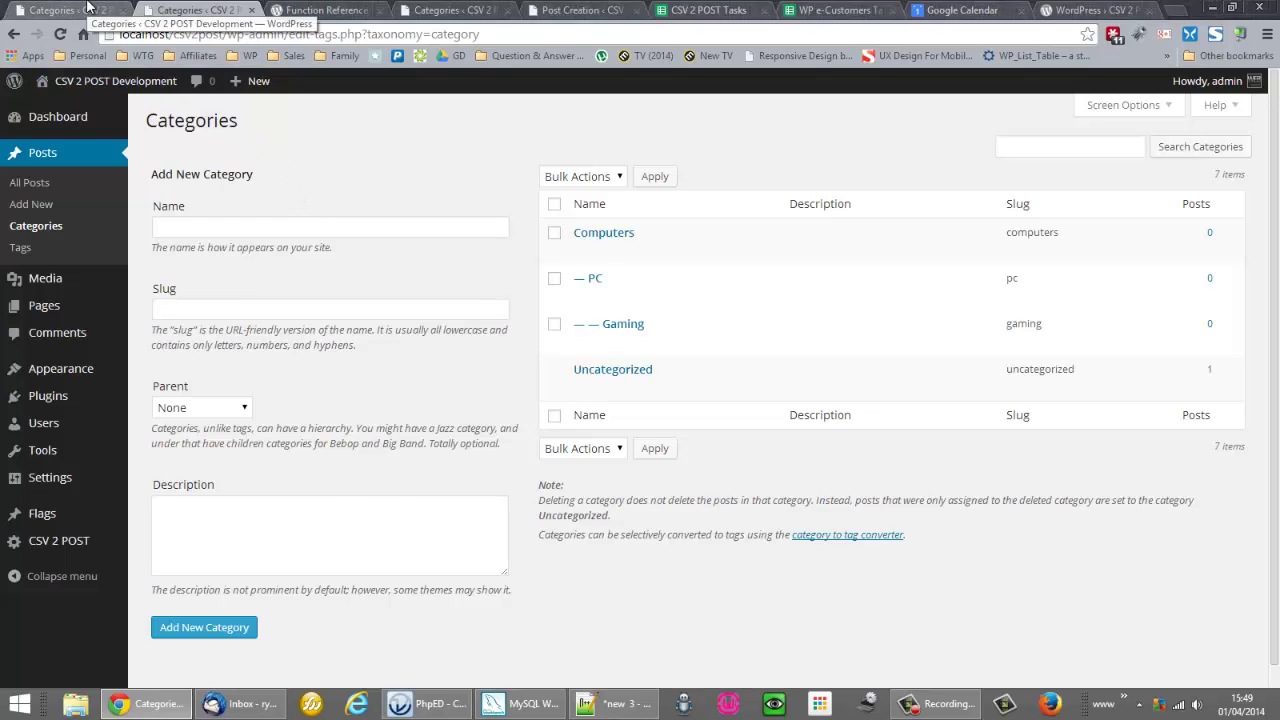
pyautogui.click(88, 10)
pyautogui.click(322, 325)
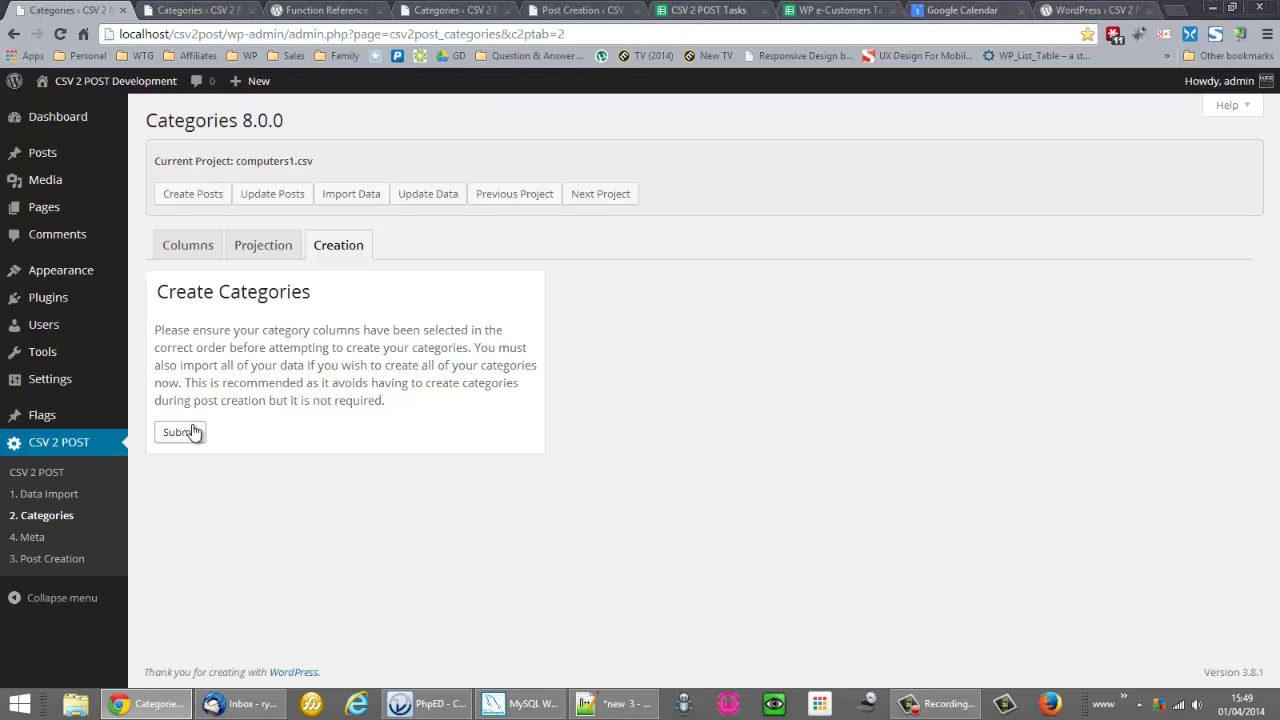
pyautogui.click(195, 431)
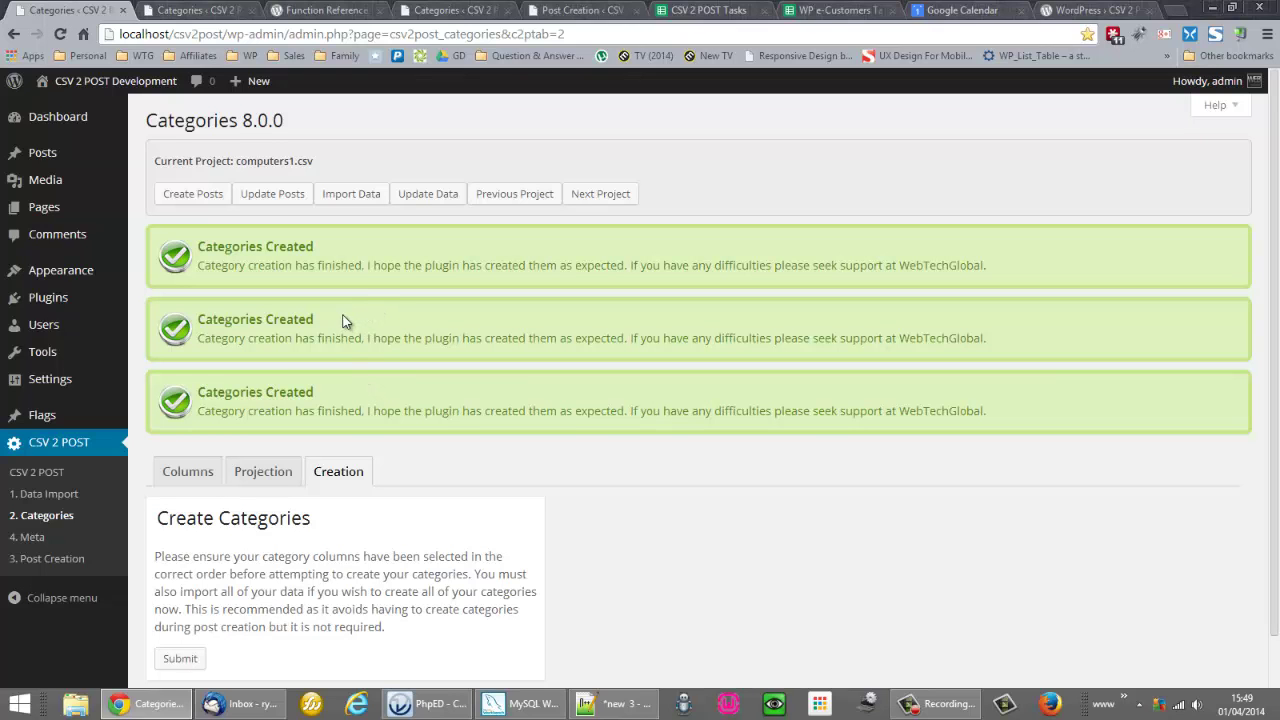
pyautogui.click(195, 10)
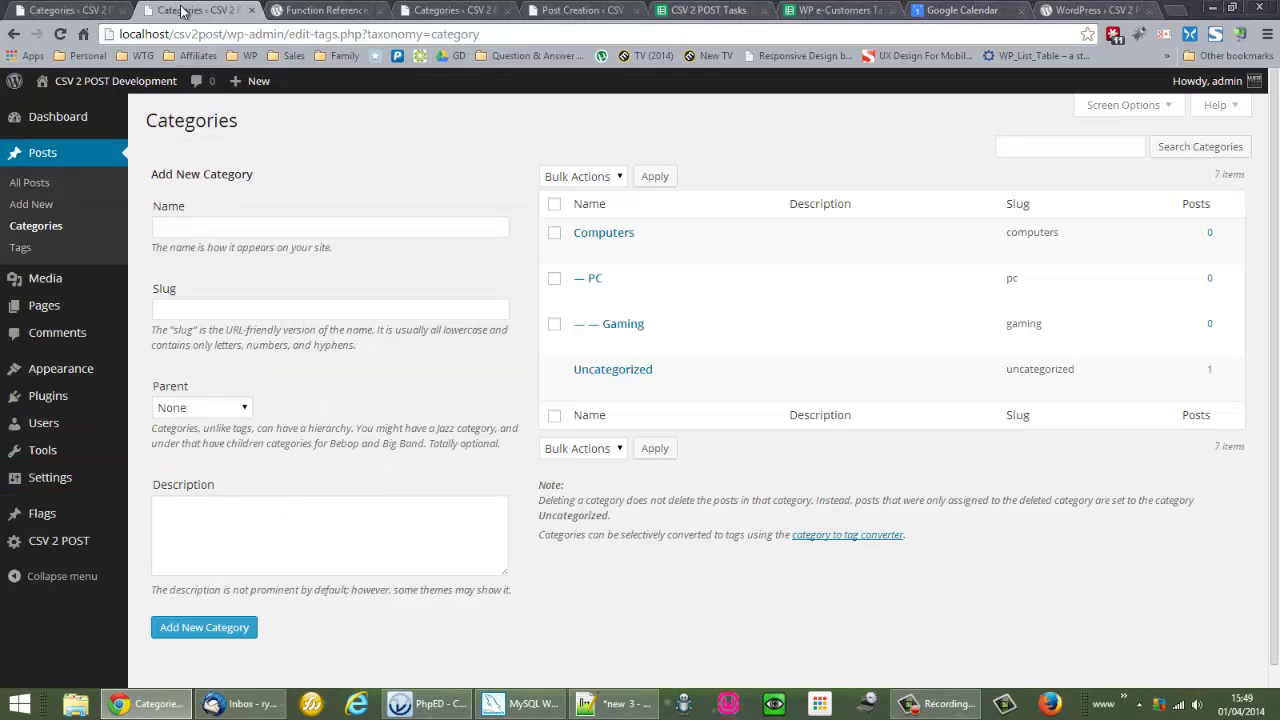
pyautogui.click(38, 228)
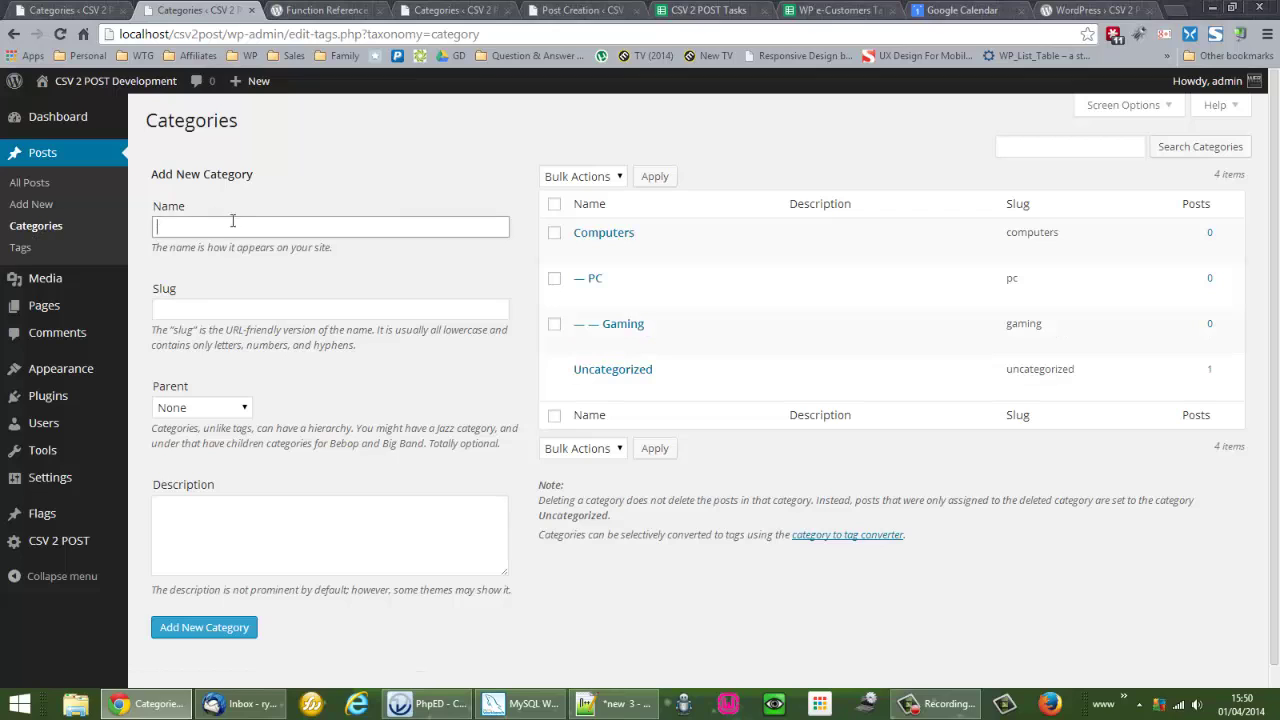
# - Add a post category named test, delete it again, and reload the categories list
pyautogui.write('test')
pyautogui.click(205, 630)
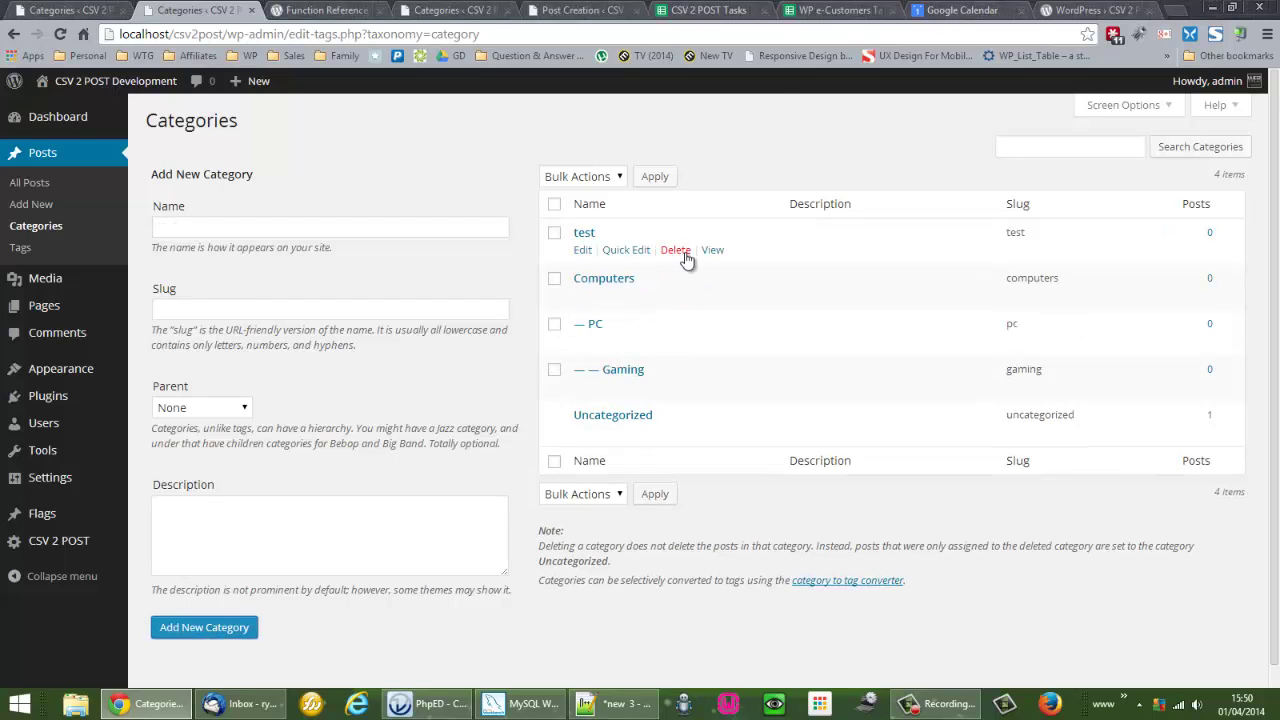
pyautogui.click(686, 257)
pyautogui.click(672, 143)
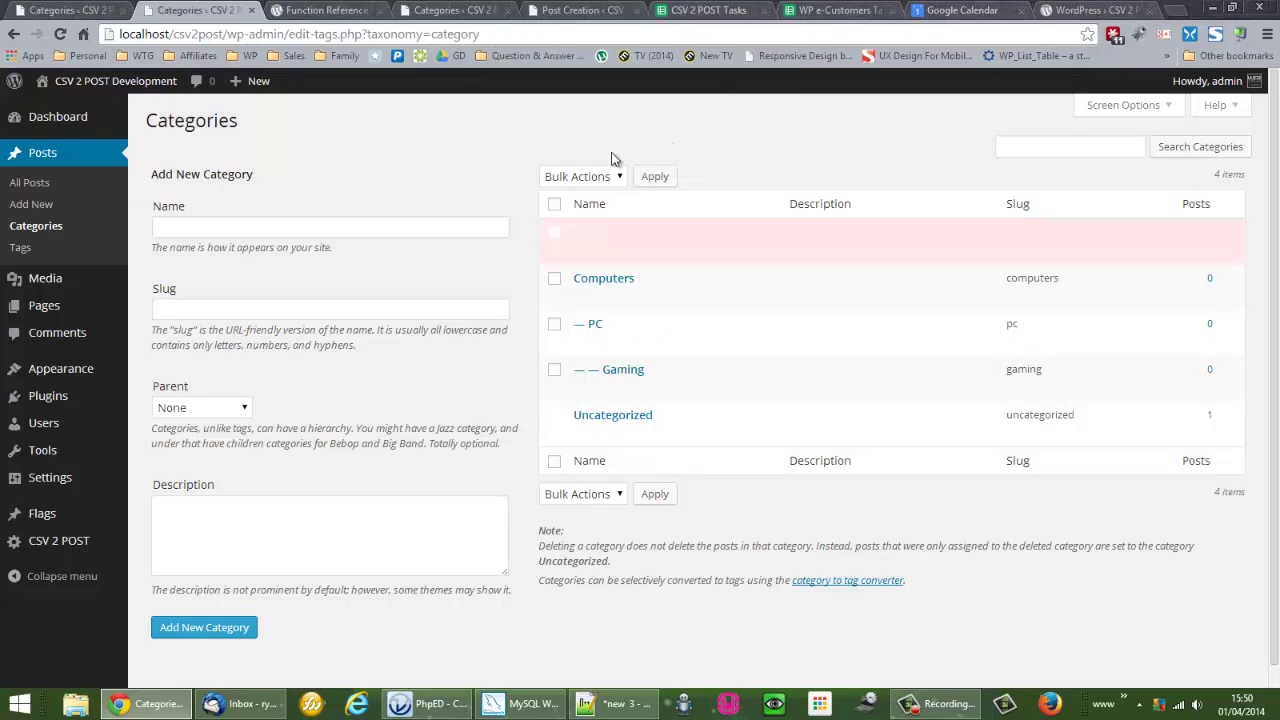
pyautogui.click(52, 229)
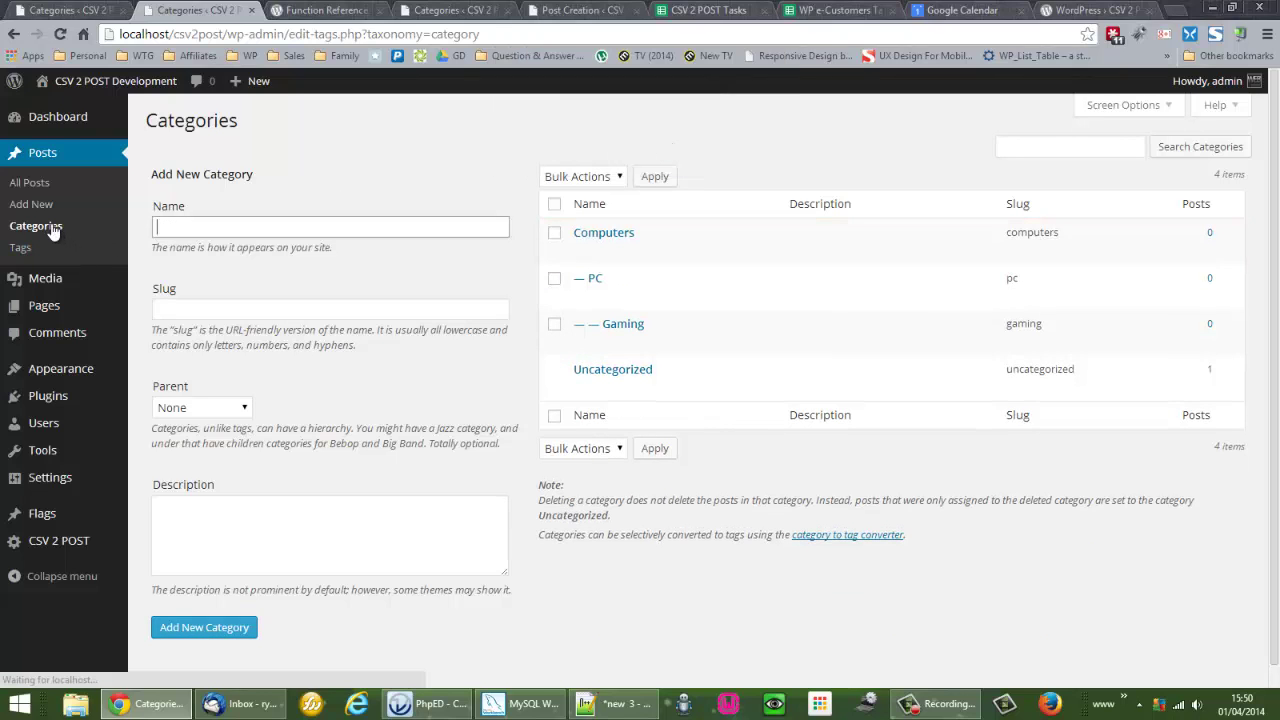